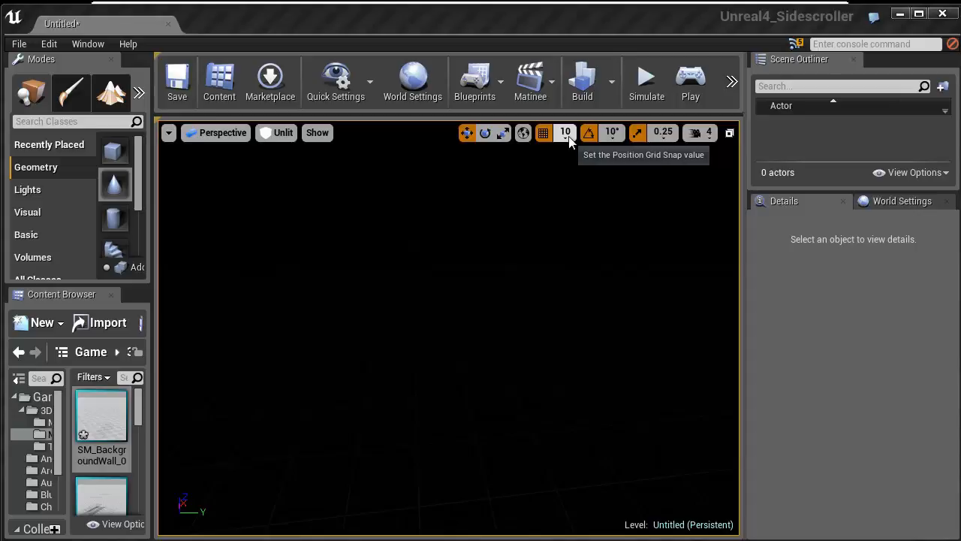
# - Place SM_BaseStage_01 in the level and set its X, Y and Z location to 0
pyautogui.scroll(-2, 139, 421)
pyautogui.moveTo(96, 443); pyautogui.dragTo(304, 316)
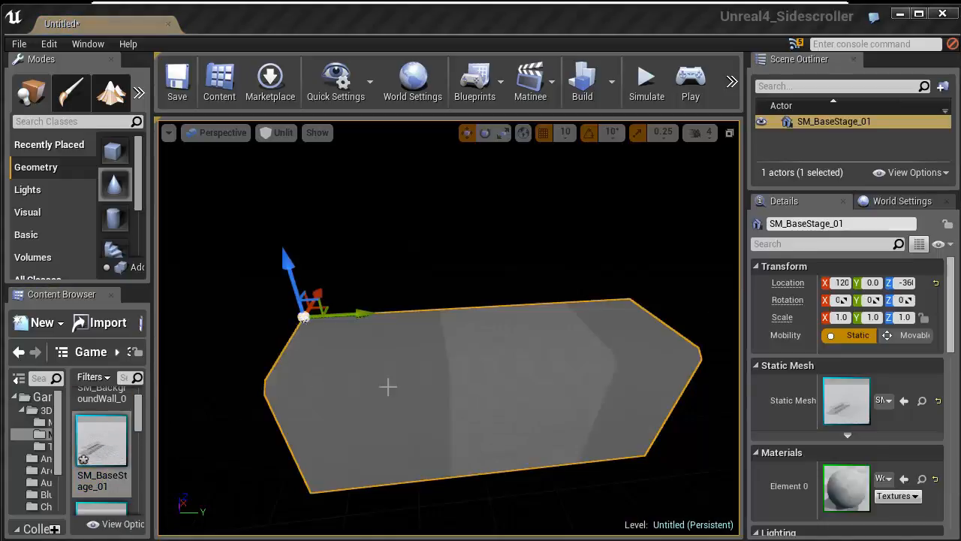
pyautogui.click(841, 282)
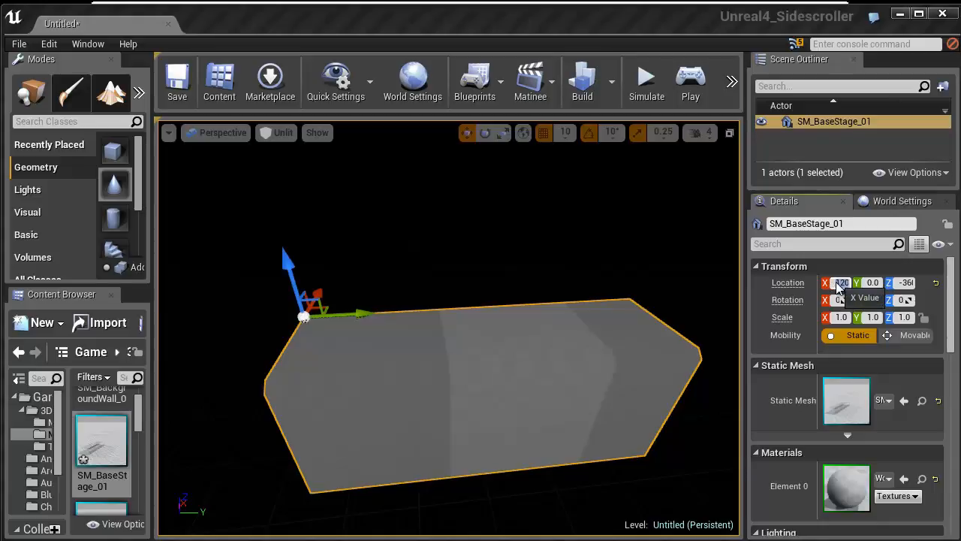
pyautogui.press('Return')
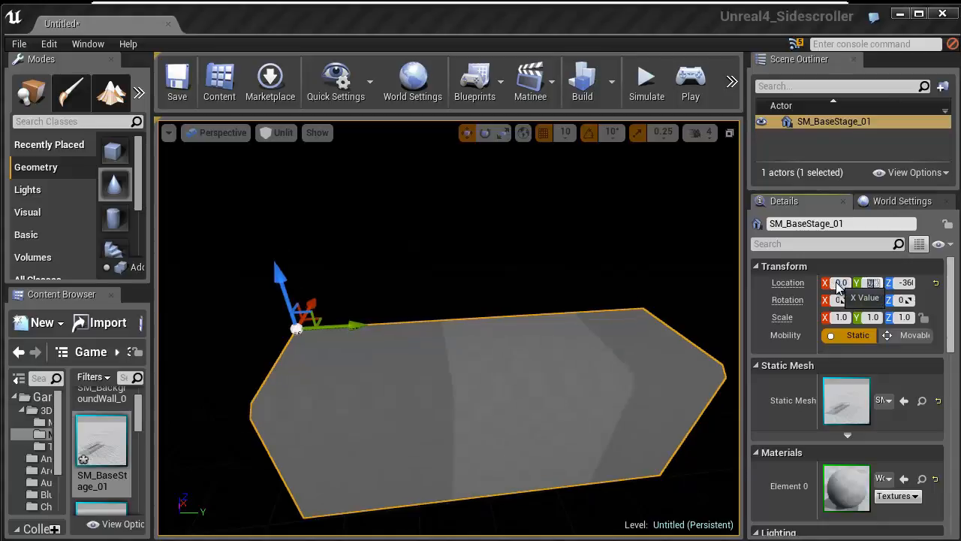
pyautogui.press('Return')
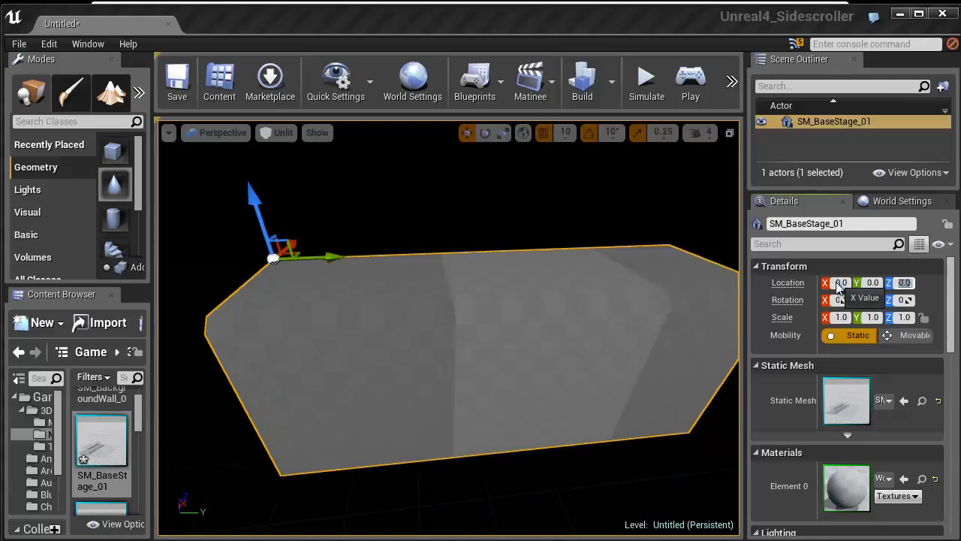
pyautogui.click(598, 470)
pyautogui.moveTo(598, 470)
pyautogui.mouseDown(button='right')
pyautogui.moveTo(615, 435)
pyautogui.moveTo(594, 467)
pyautogui.mouseUp(button='right')
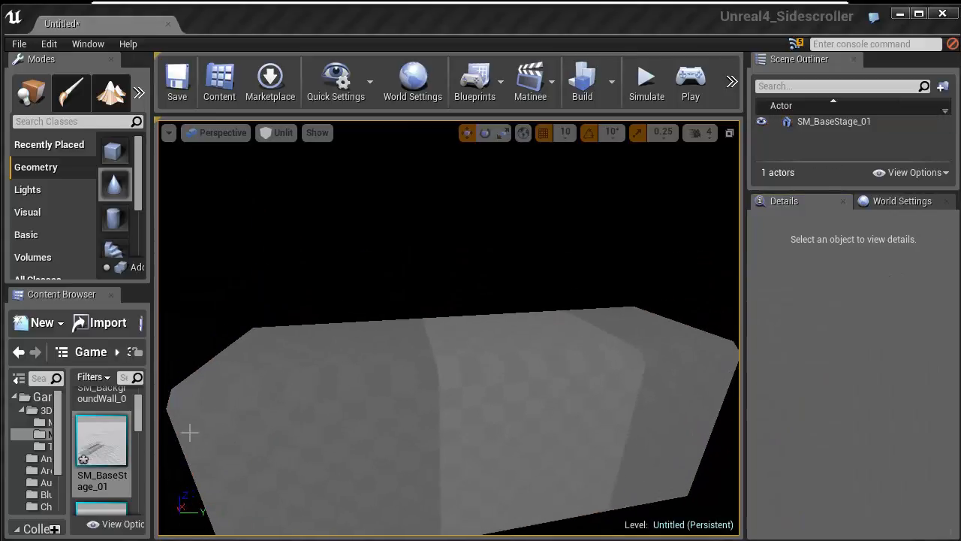
# - Place SM_BackgroundWall_01 in the level and set its X, Y and Z location to 0
pyautogui.moveTo(143, 423); pyautogui.dragTo(315, 344)
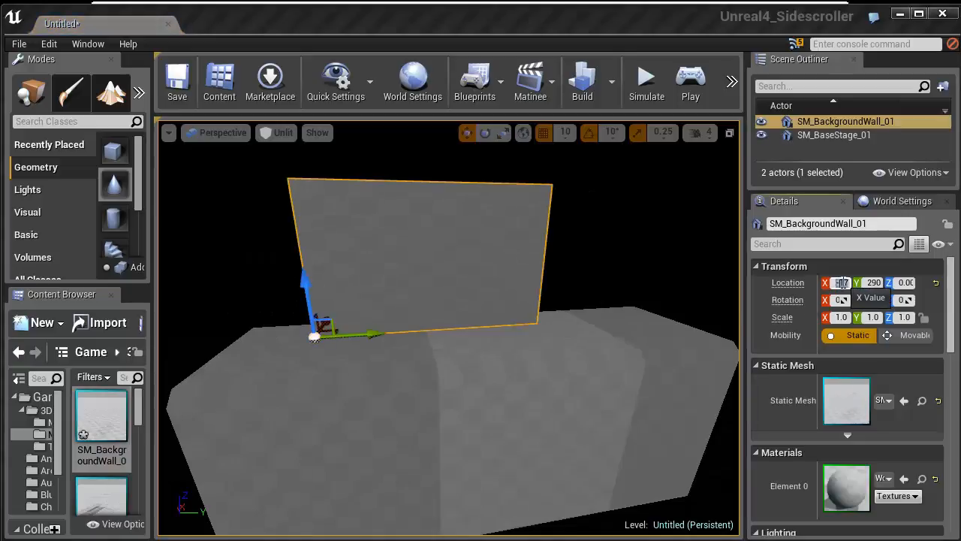
pyautogui.press('Tab')
pyautogui.write('0')
pyautogui.press('Tab')
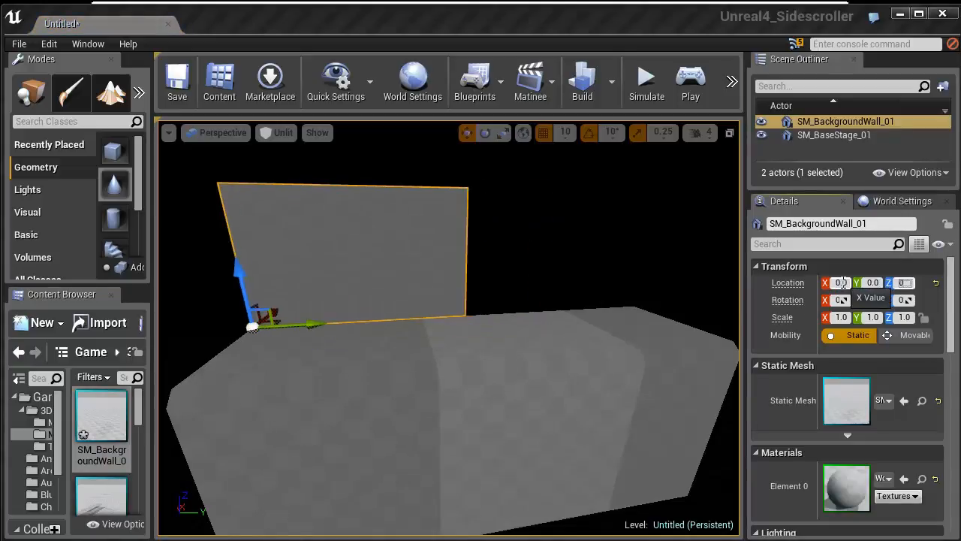
pyautogui.click(554, 252)
pyautogui.click(410, 275)
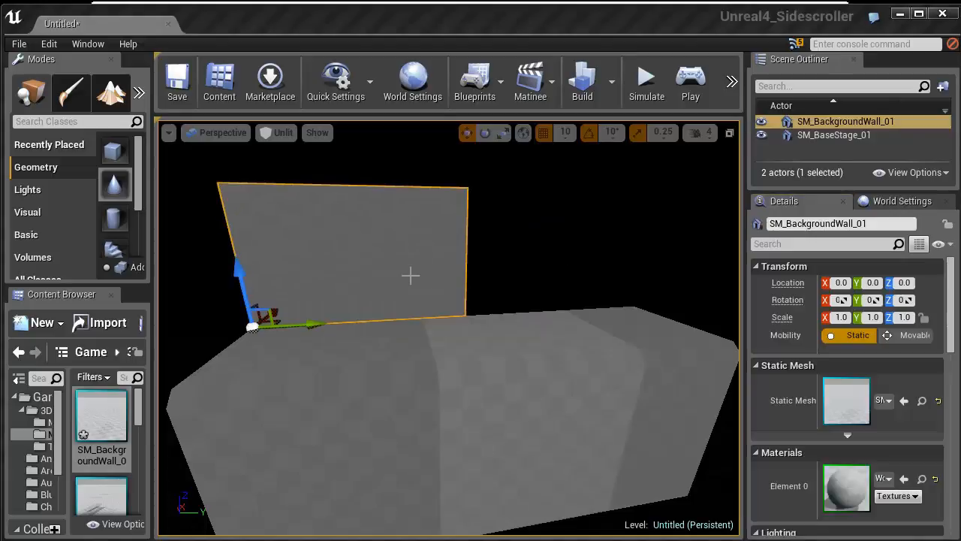
pyautogui.moveTo(106, 411); pyautogui.dragTo(515, 287)
pyautogui.press('Delete')
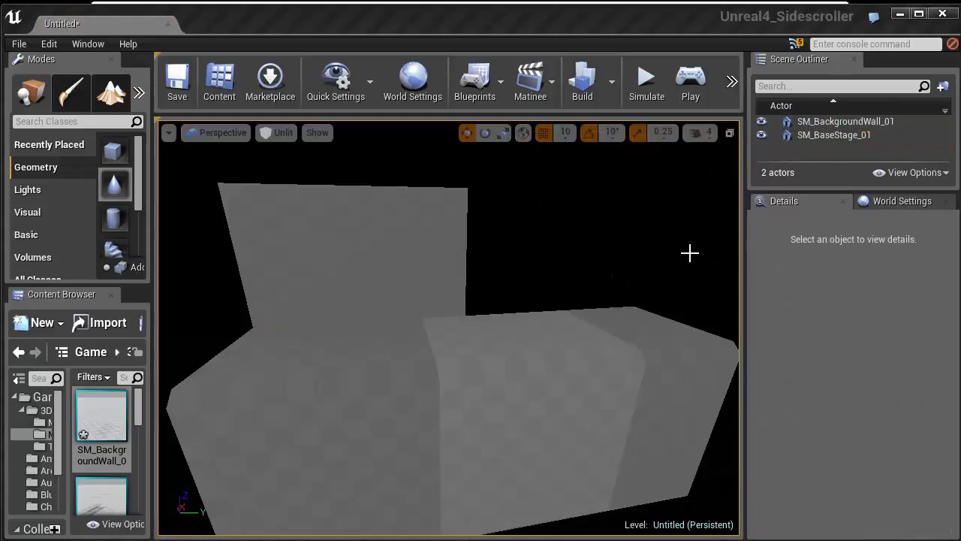
pyautogui.click(439, 245)
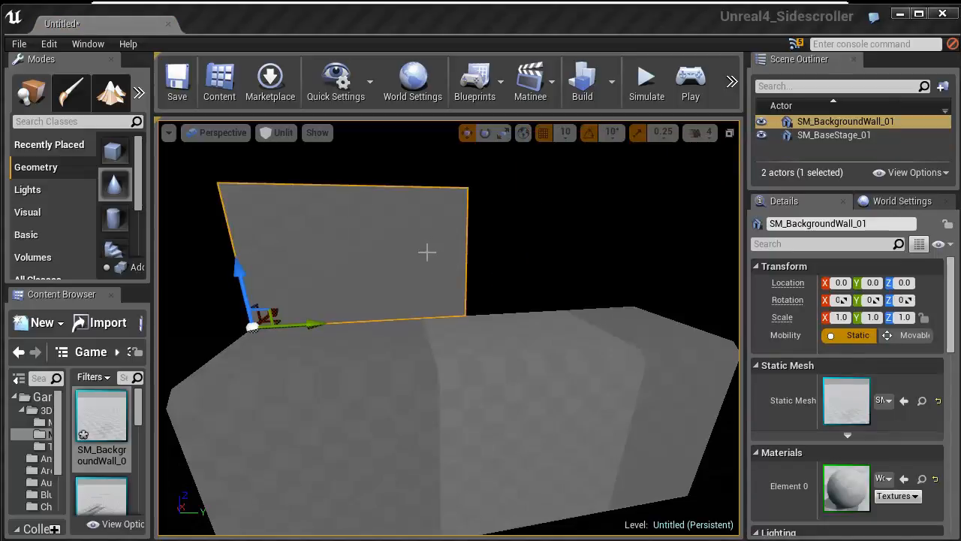
pyautogui.keyDown('alt'); pyautogui.moveTo(315, 324); pyautogui.dragTo(514, 314); pyautogui.keyUp('alt')
pyautogui.press('Delete')
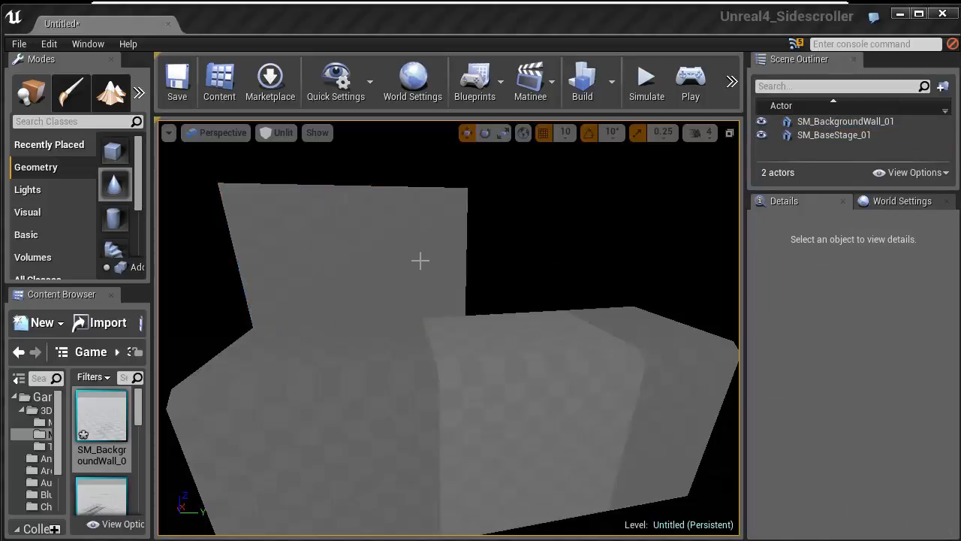
# - Duplicate the background wall along the Y axis so the copy sits flush beside it on the base stage
pyautogui.click(418, 263)
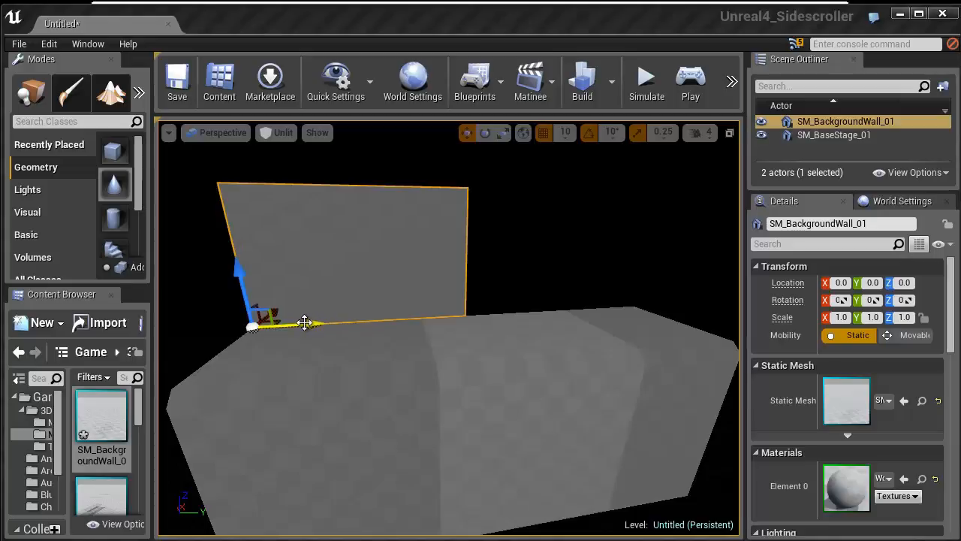
pyautogui.keyDown('alt'); pyautogui.moveTo(302, 325); pyautogui.dragTo(502, 309); pyautogui.keyUp('alt')
pyautogui.click(417, 173)
pyautogui.moveTo(371, 266); pyautogui.dragTo(408, 266, button='right')
pyautogui.click(446, 288)
pyautogui.keyDown('alt'); pyautogui.moveTo(459, 330); pyautogui.dragTo(602, 313); pyautogui.keyUp('alt')
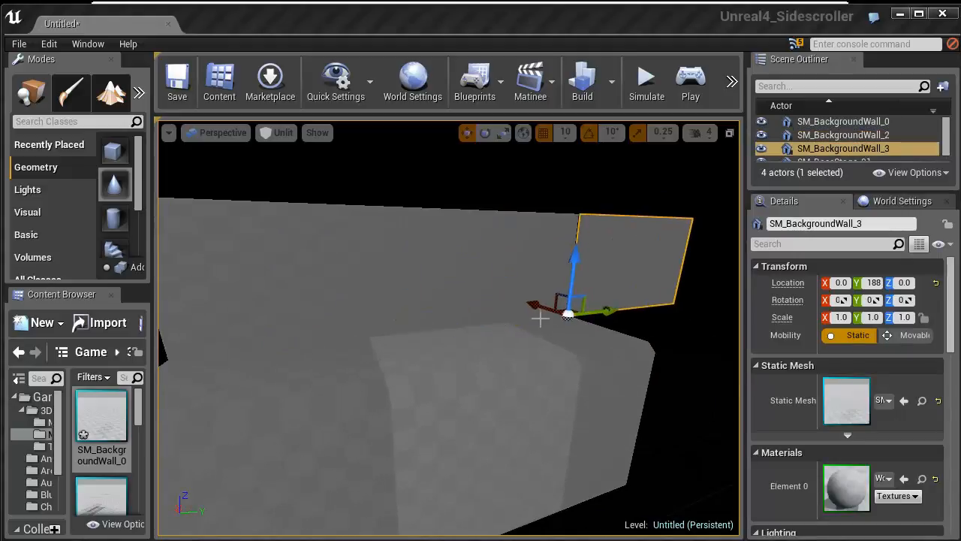
pyautogui.press('Delete')
pyautogui.moveTo(552, 344); pyautogui.dragTo(542, 346, button='right')
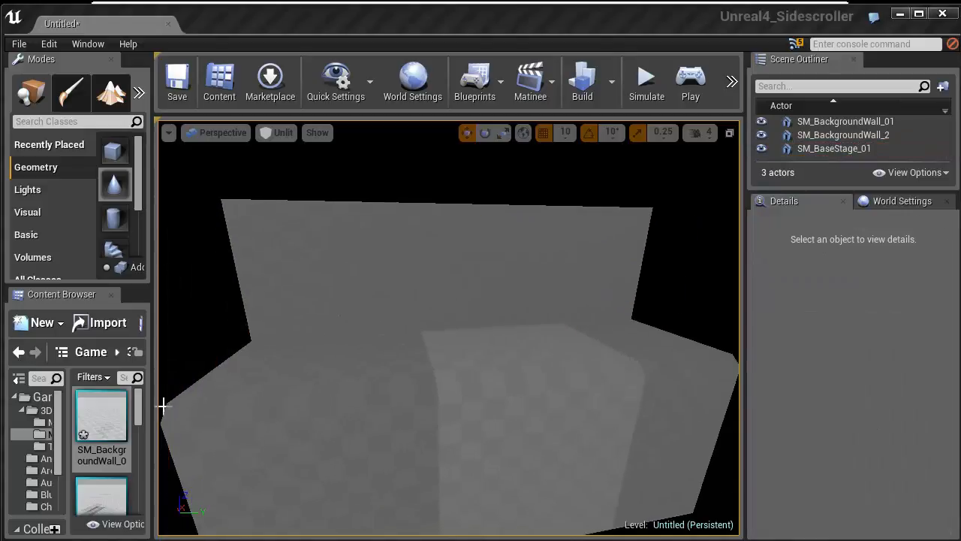
# - Place SM_BaseStageTop_01 in the level and set its X, Y and Z location to 0
pyautogui.moveTo(140, 410); pyautogui.dragTo(139, 423)
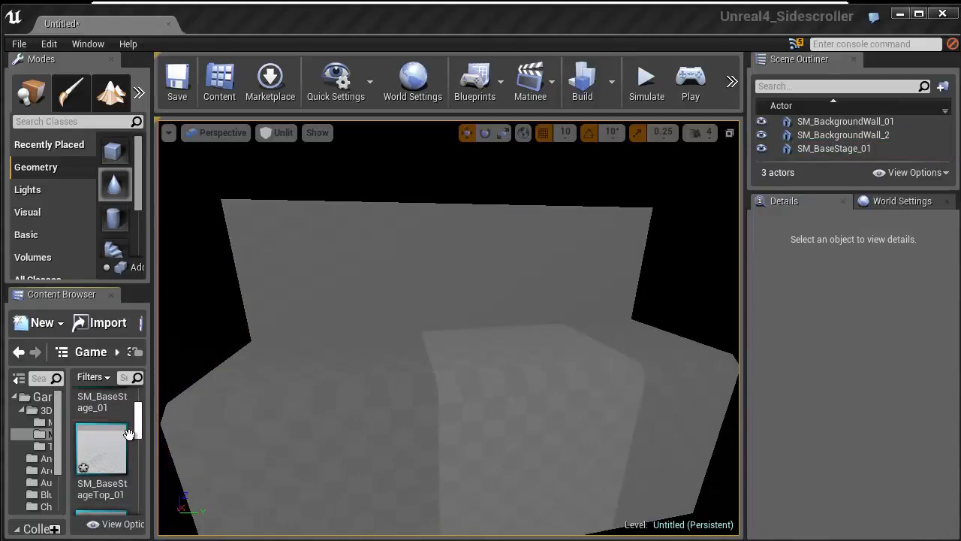
pyautogui.moveTo(99, 457); pyautogui.dragTo(349, 366)
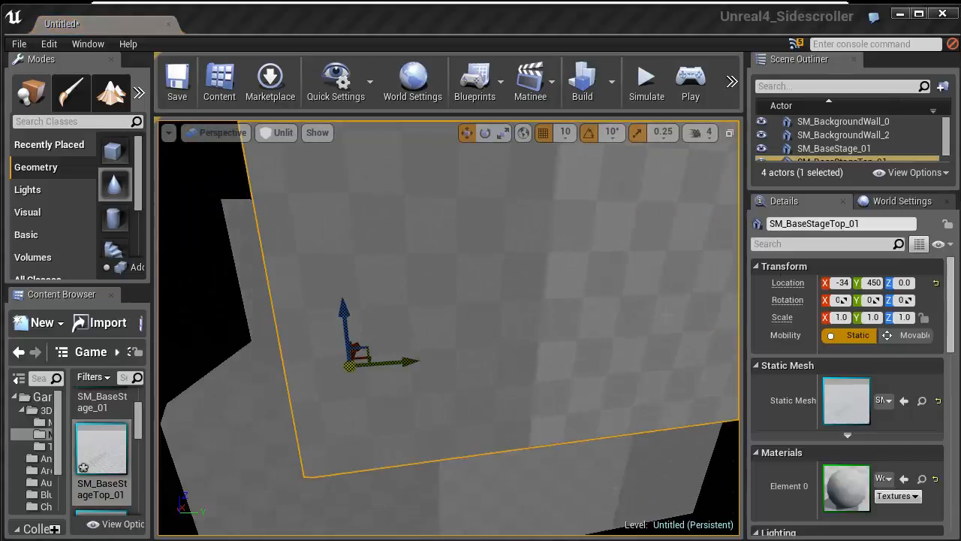
pyautogui.click(841, 283)
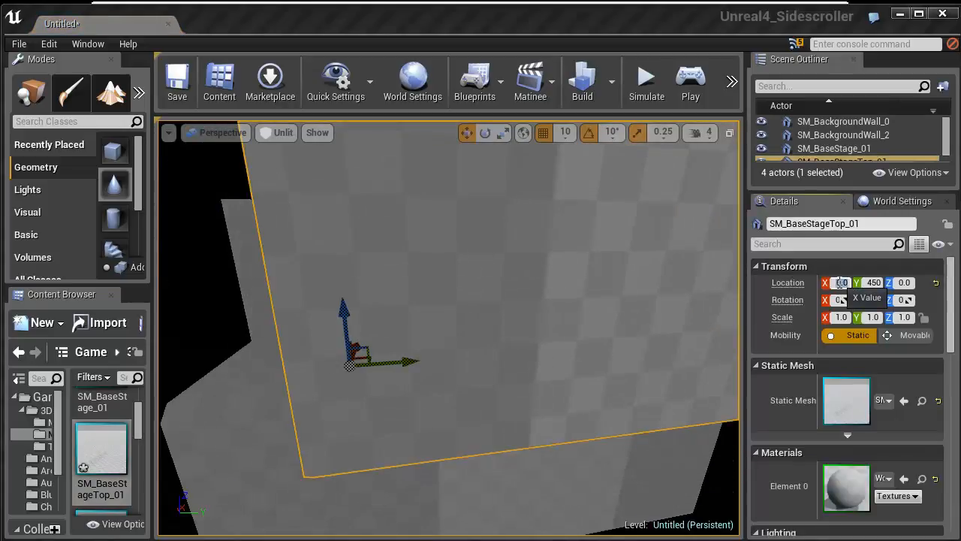
pyautogui.press('Tab')
pyautogui.write('0')
pyautogui.press('Tab')
# - Raise the stage top along the Z axis until it rests on the upper edge of the background walls
pyautogui.keyDown('alt'); pyautogui.moveTo(361, 370); pyautogui.dragTo(430, 365); pyautogui.keyUp('alt')
pyautogui.moveTo(317, 350); pyautogui.dragTo(314, 154)
pyautogui.click(275, 288)
pyautogui.moveTo(275, 289)
pyautogui.keyDown('alt'); pyautogui.mouseDown()
pyautogui.moveTo(99, 305)
pyautogui.moveTo(264, 286)
pyautogui.mouseUp(); pyautogui.keyUp('alt')
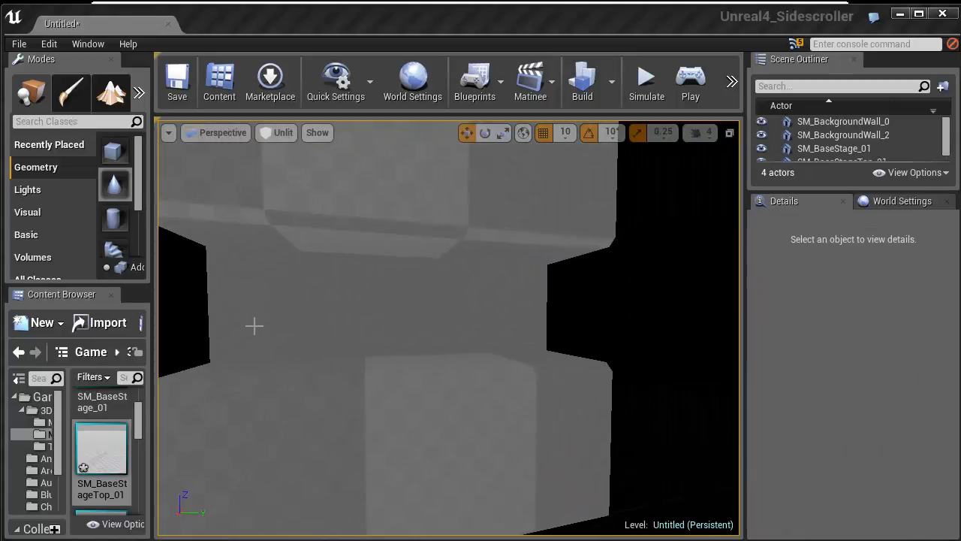
pyautogui.keyDown('alt'); pyautogui.moveTo(319, 322); pyautogui.dragTo(312, 299); pyautogui.keyUp('alt')
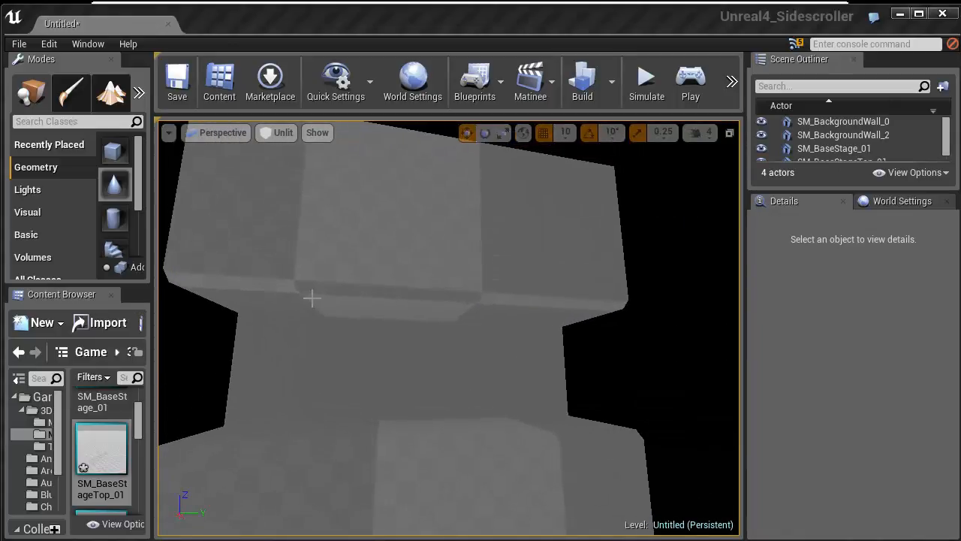
# - Add a point light in front of the background wall and raise it to a Z location of about 195
pyautogui.click(36, 189)
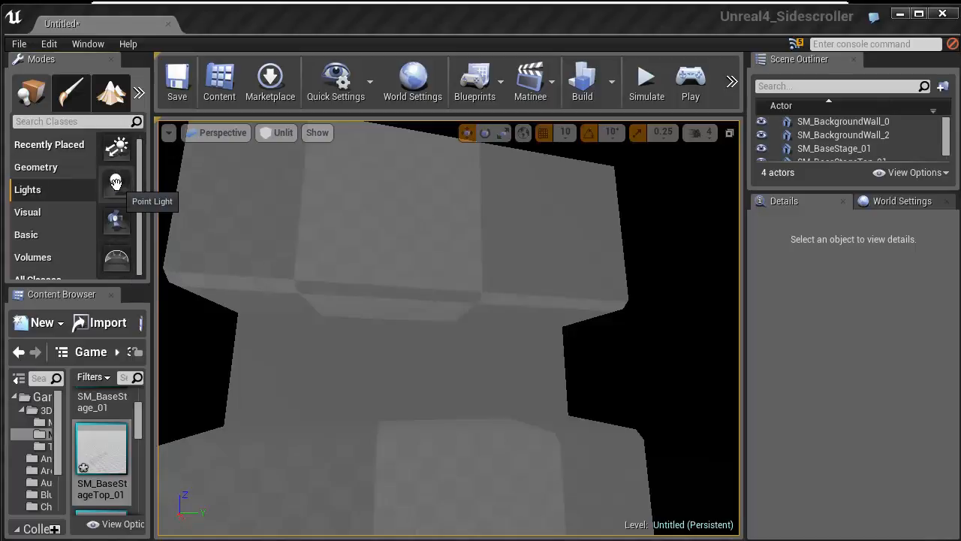
pyautogui.moveTo(116, 182); pyautogui.dragTo(410, 425)
pyautogui.moveTo(398, 433); pyautogui.dragTo(435, 444, button='right')
pyautogui.moveTo(401, 315); pyautogui.dragTo(400, 269)
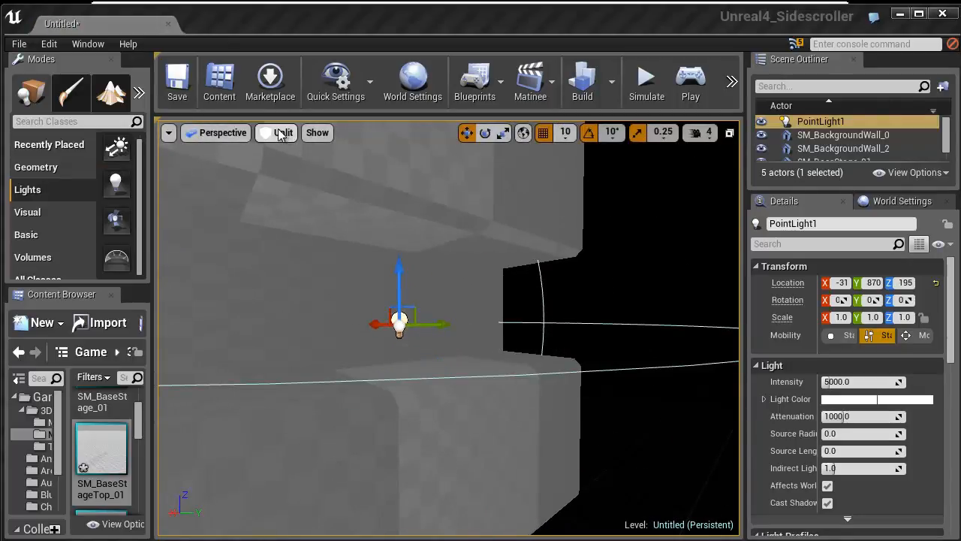
# - Switch the viewport to Lit shading and move the point light along X, away from the stage front
pyautogui.click(277, 135)
pyautogui.click(289, 162)
pyautogui.moveTo(289, 162); pyautogui.dragTo(120, 347, button='right')
pyautogui.moveTo(485, 298); pyautogui.dragTo(423, 304)
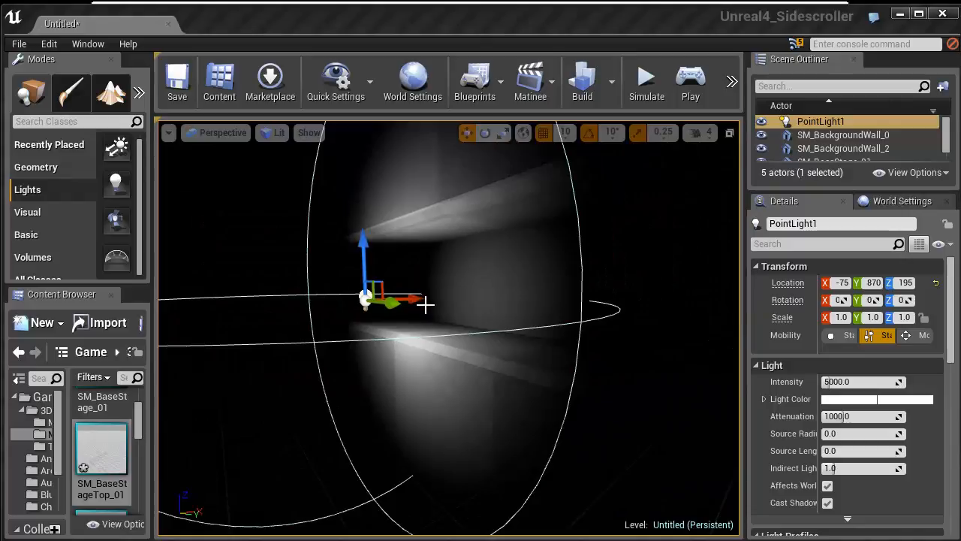
# - Duplicate the point light upward and spread the pair, with the copy at Z about 915 and the original in front of the lower stage
pyautogui.keyDown('alt'); pyautogui.moveTo(363, 251); pyautogui.dragTo(367, 148); pyautogui.keyUp('alt')
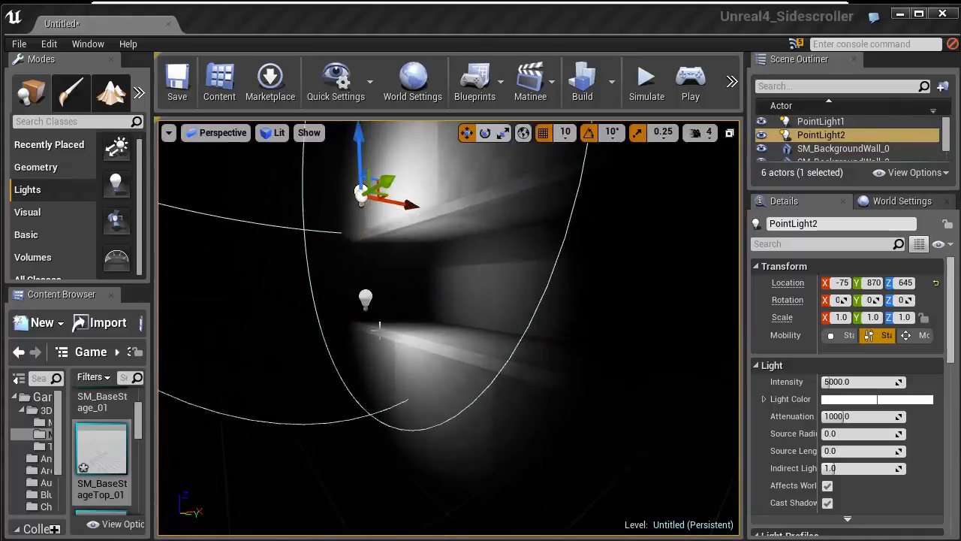
pyautogui.click(365, 299)
pyautogui.moveTo(364, 295); pyautogui.dragTo(355, 317)
pyautogui.click(361, 195)
pyautogui.moveTo(341, 309); pyautogui.dragTo(349, 282, button='right')
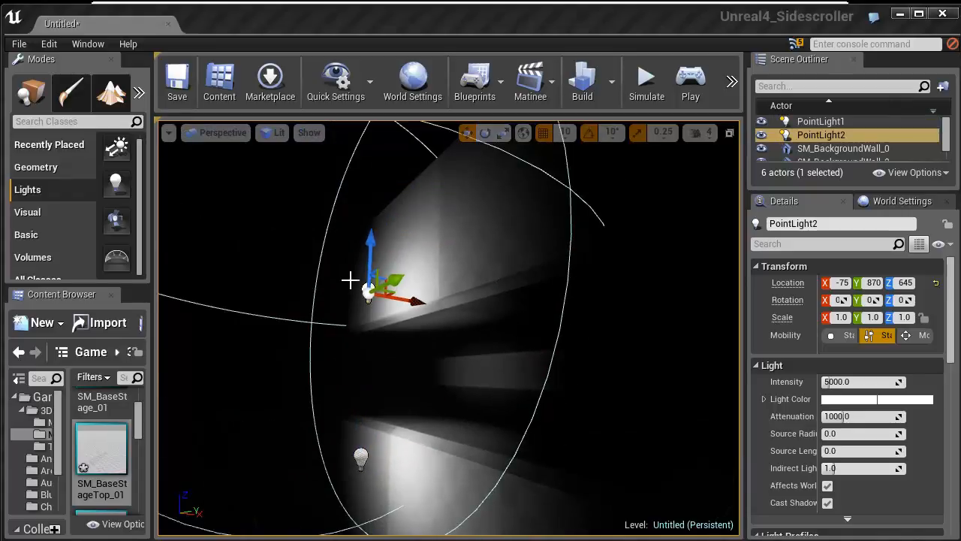
pyautogui.moveTo(366, 249); pyautogui.dragTo(370, 179)
# - Duplicate the lower point light up to Z about 275 and move the copy along X toward the background wall
pyautogui.click(365, 465)
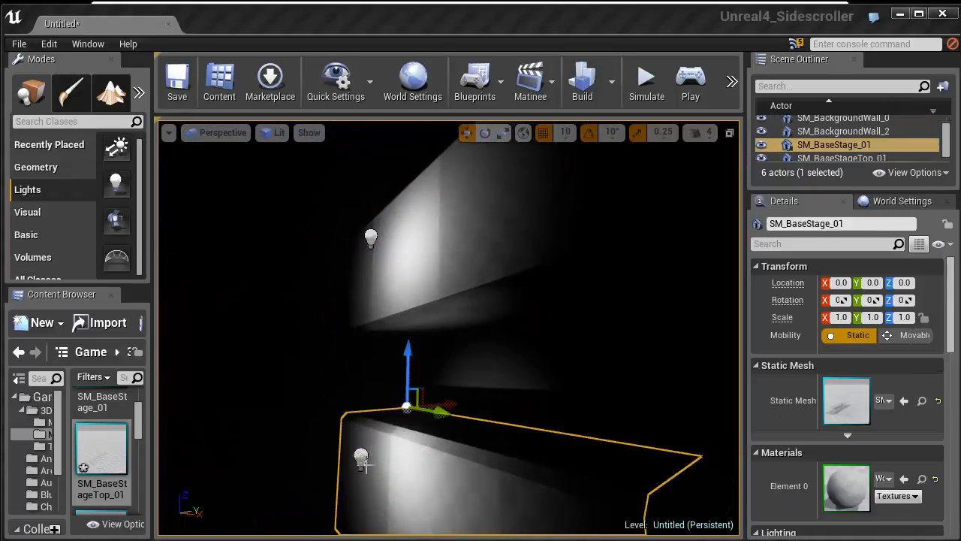
pyautogui.click(361, 456)
pyautogui.keyDown('alt'); pyautogui.moveTo(364, 415); pyautogui.dragTo(362, 322); pyautogui.keyUp('alt')
pyautogui.moveTo(413, 374); pyautogui.dragTo(484, 375)
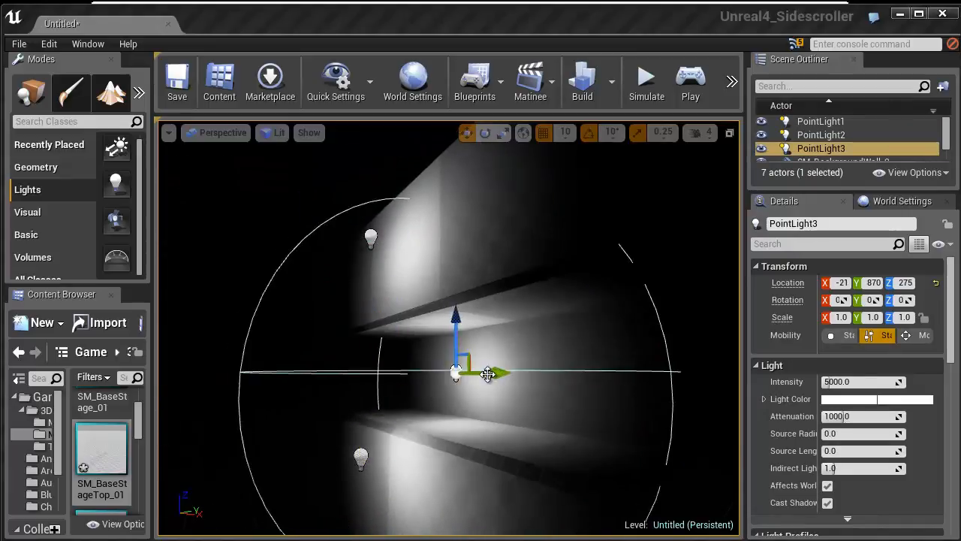
# - Select all three point lights and move them together along Y to about 310, near one end of the stage
pyautogui.click(370, 234)
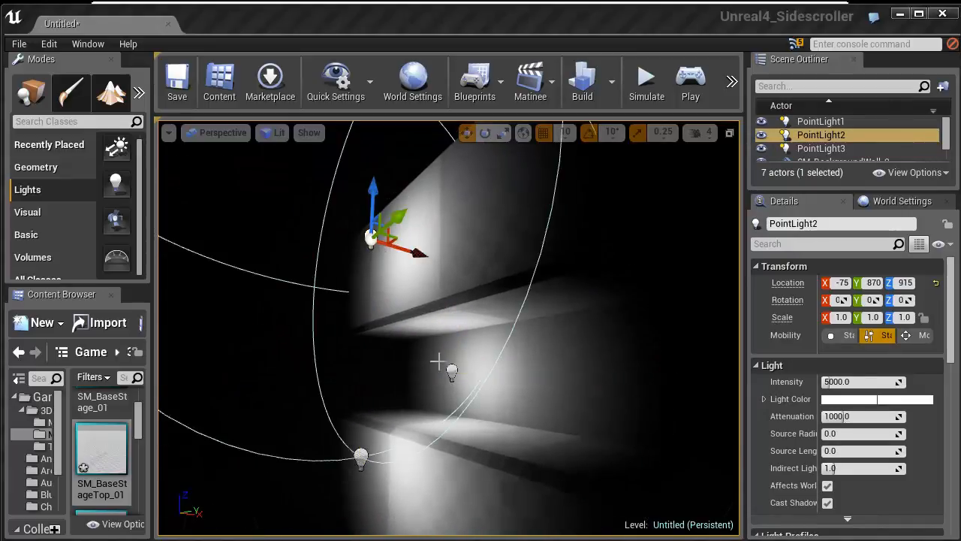
pyautogui.keyDown('ctrl'); pyautogui.click(451, 371); pyautogui.keyUp('ctrl')
pyautogui.keyDown('ctrl'); pyautogui.click(361, 457); pyautogui.keyUp('ctrl')
pyautogui.moveTo(332, 425); pyautogui.dragTo(477, 379, button='right')
pyautogui.moveTo(519, 371); pyautogui.dragTo(380, 368)
# - Duplicate the three point lights and move the copies along Y to the opposite end of the stage
pyautogui.hotkey('ctrl', 'w')
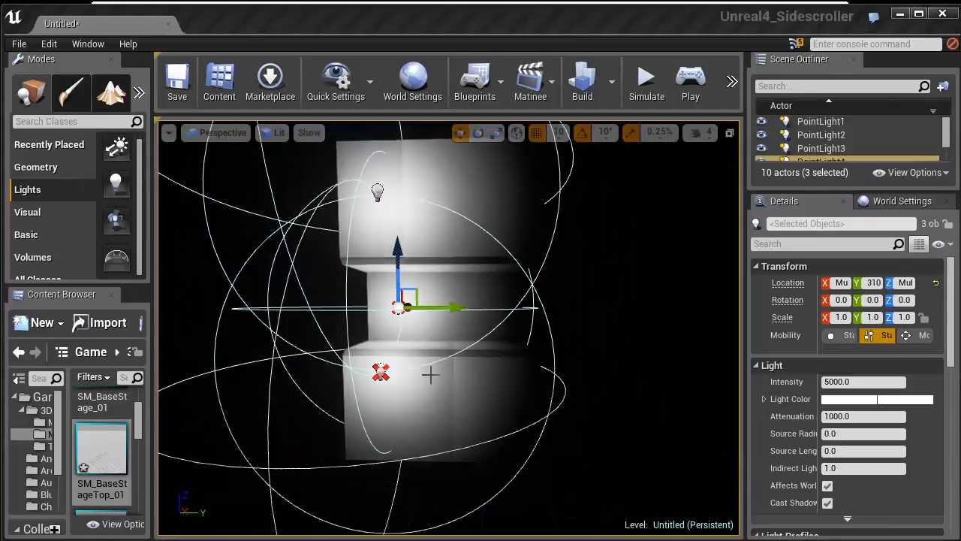
pyautogui.moveTo(448, 309); pyautogui.dragTo(638, 311)
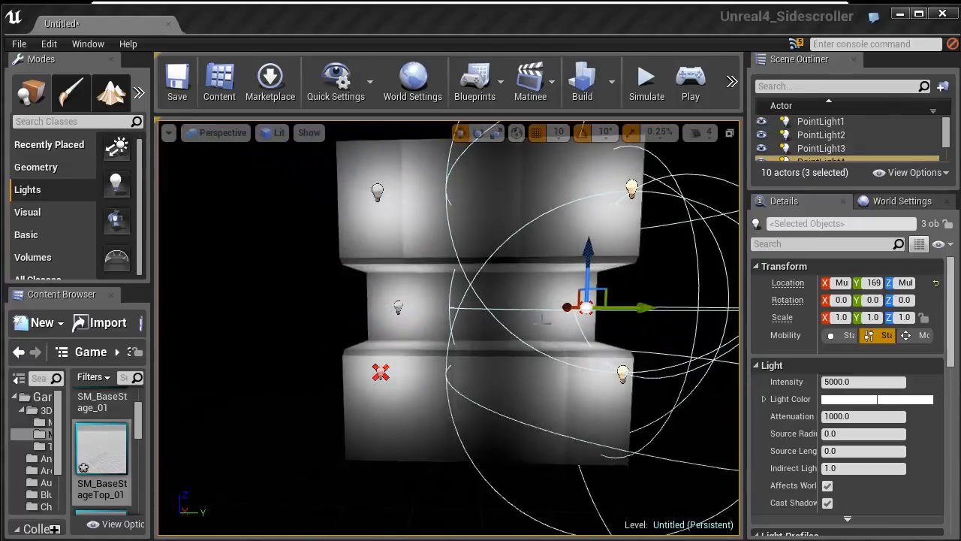
pyautogui.click(277, 333)
pyautogui.press('w')
pyautogui.moveTo(277, 333); pyautogui.dragTo(269, 363, button='right')
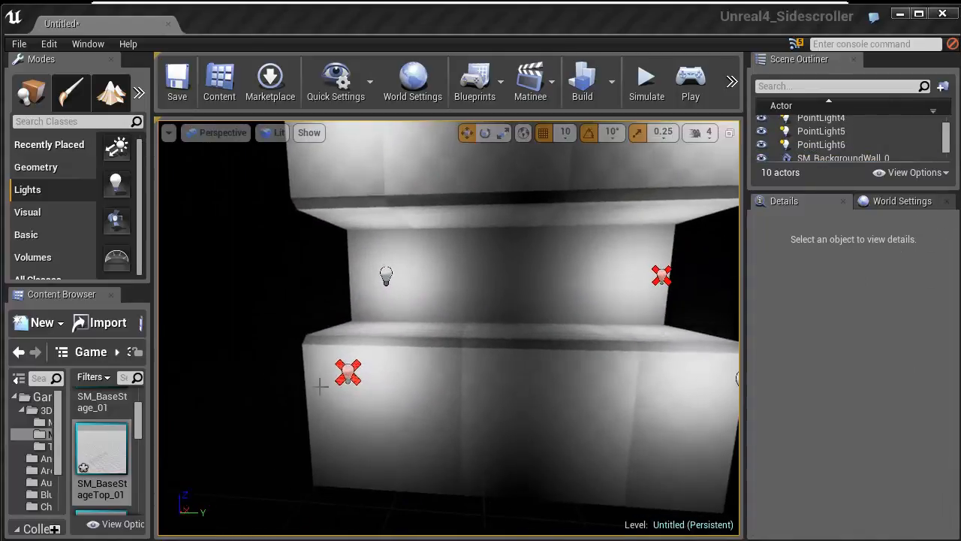
# - Inspect the point lights marked with red crosses and the lighting in the gap between the stage pieces
pyautogui.click(345, 377)
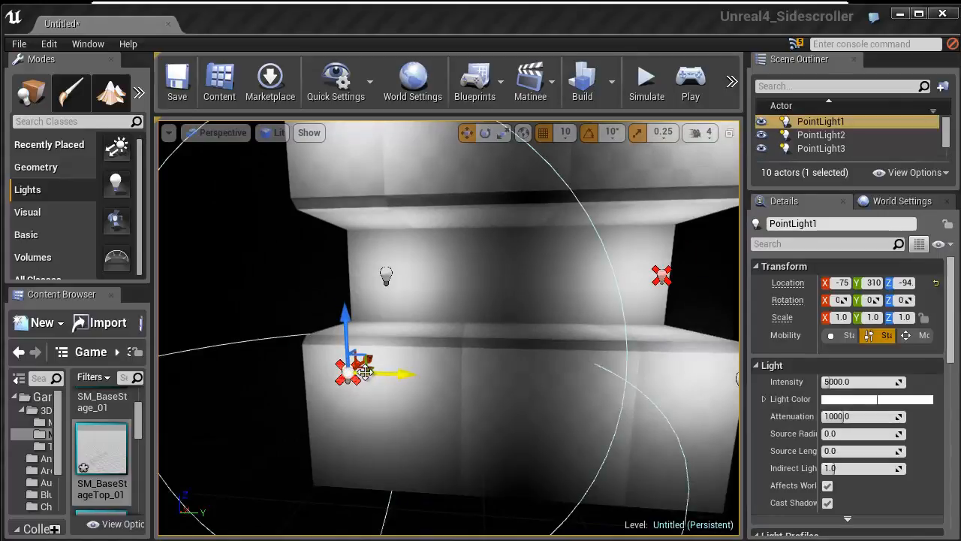
pyautogui.moveTo(345, 377); pyautogui.dragTo(403, 368, button='right')
pyautogui.click(616, 391)
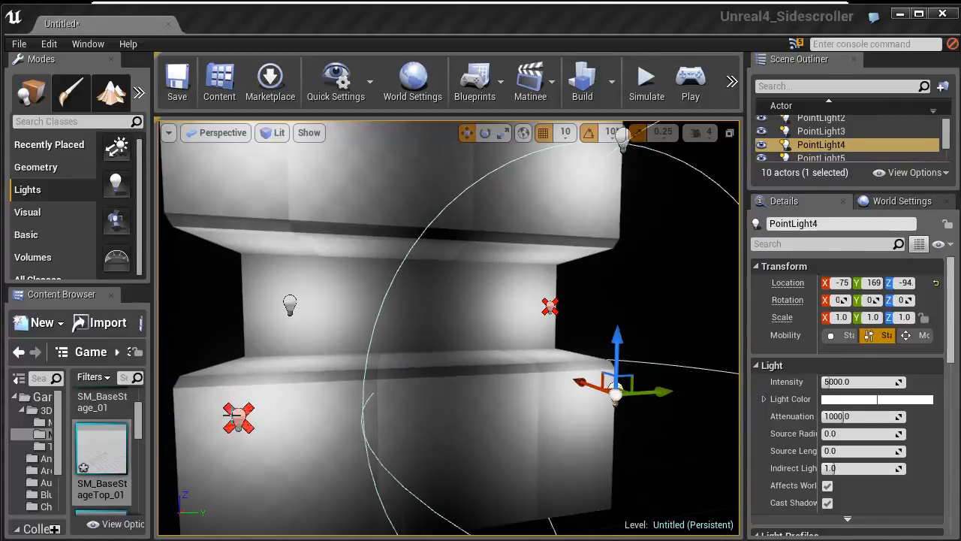
pyautogui.moveTo(279, 408); pyautogui.dragTo(269, 398, button='right')
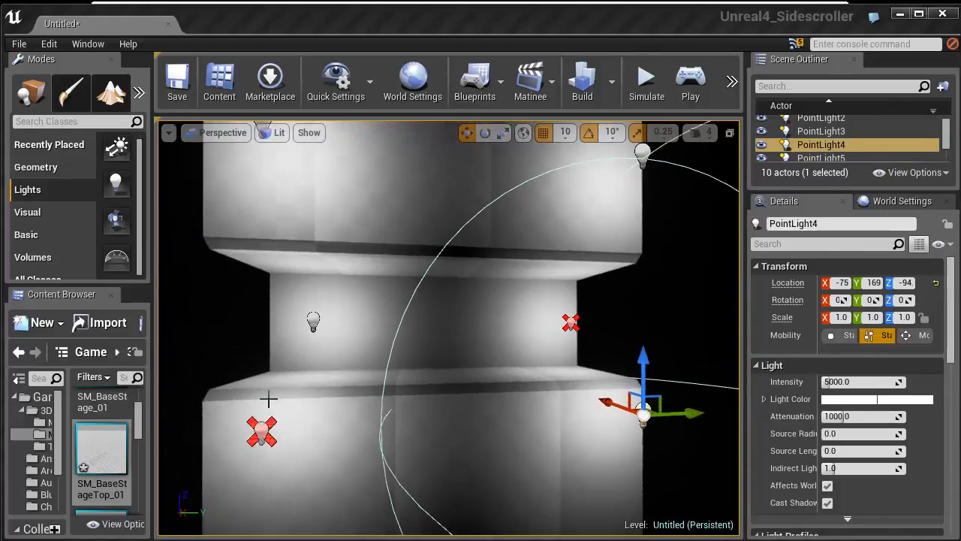
pyautogui.click(262, 434)
pyautogui.click(572, 325)
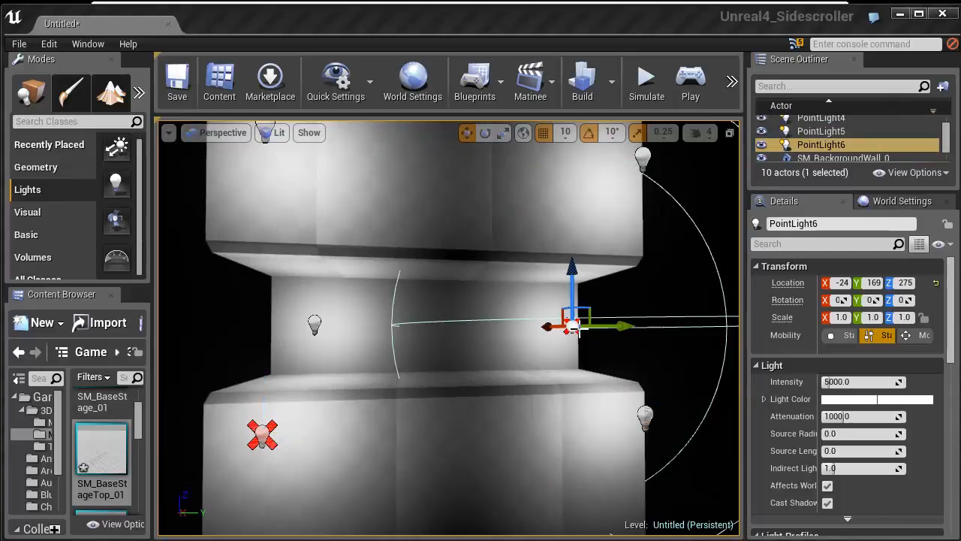
pyautogui.moveTo(467, 312); pyautogui.dragTo(433, 242, button='right')
pyautogui.click(279, 293)
pyautogui.moveTo(280, 294); pyautogui.dragTo(336, 376, button='right')
pyautogui.press('w')
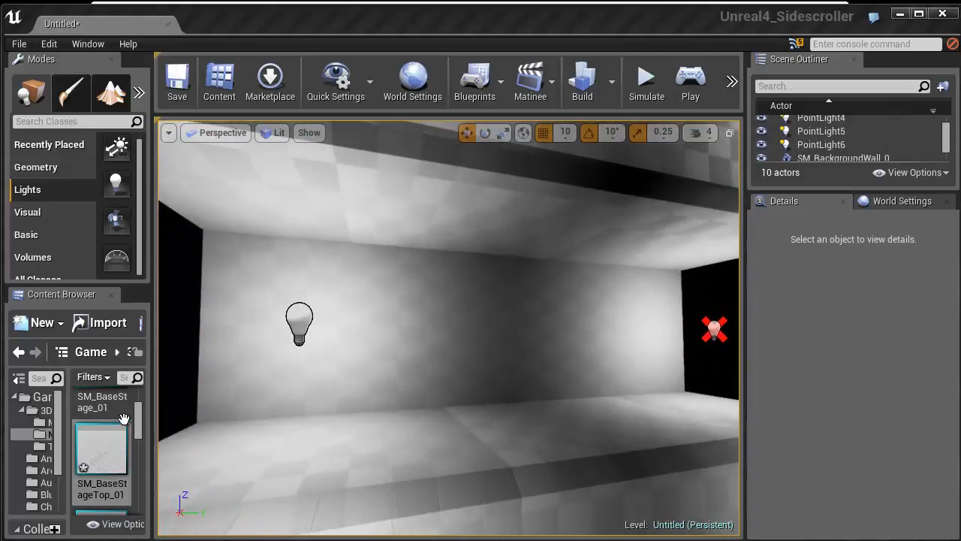
# - Place the SM_MetalSeperator_01 mesh on the stage and set its location to X 0, Y 0, Z 0
pyautogui.scroll(-1, 137, 434)
pyautogui.moveTo(137, 433); pyautogui.dragTo(137, 473)
pyautogui.moveTo(80, 432); pyautogui.dragTo(463, 419)
pyautogui.click(842, 282)
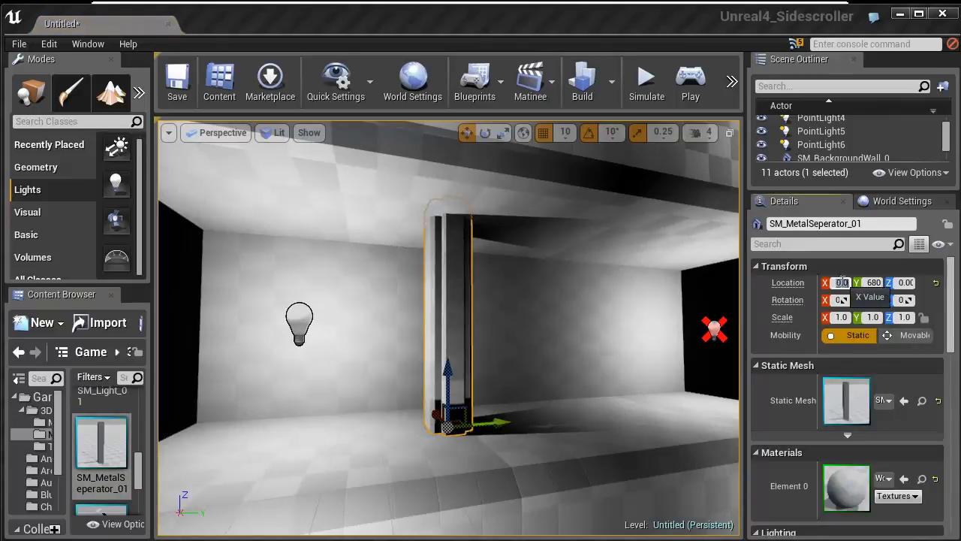
pyautogui.write('0')
pyautogui.press('Tab')
pyautogui.write('0')
pyautogui.press('Tab')
pyautogui.write('0')
pyautogui.press('Tab')
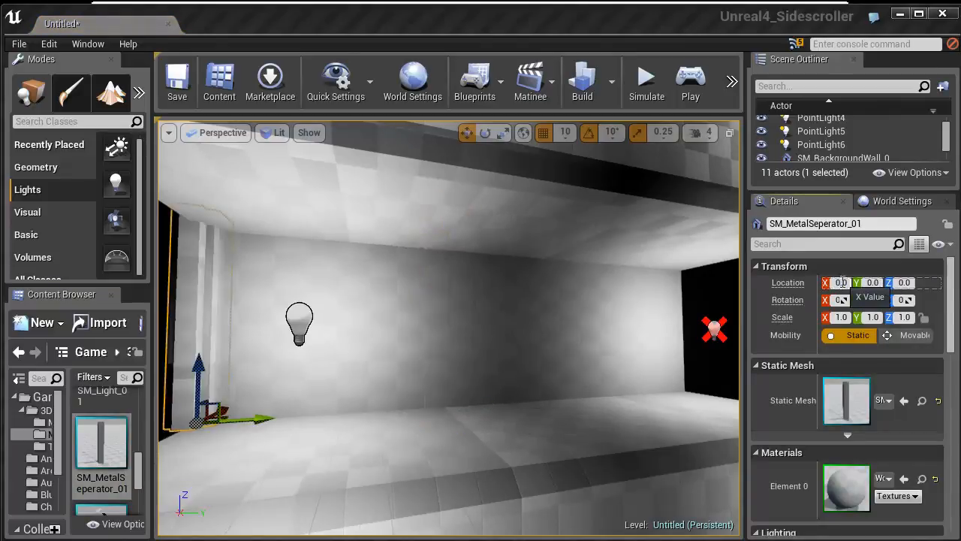
# - Move the metal separator along Y to cover the joint between the two background walls
pyautogui.moveTo(252, 419); pyautogui.dragTo(478, 410)
pyautogui.moveTo(460, 449); pyautogui.dragTo(399, 300, button='right')
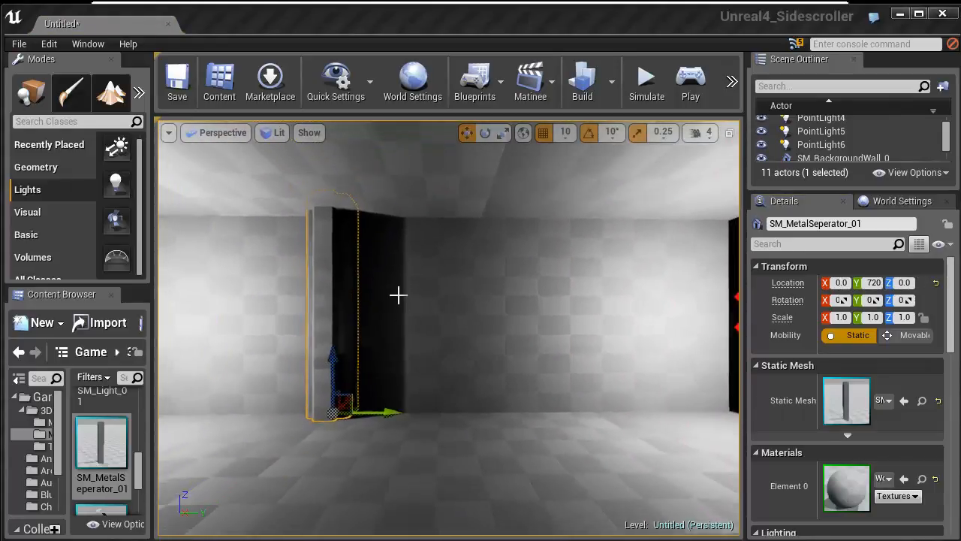
pyautogui.click(463, 313)
pyautogui.click(393, 380)
pyautogui.moveTo(393, 410); pyautogui.dragTo(453, 412)
pyautogui.click(485, 383)
pyautogui.click(322, 327)
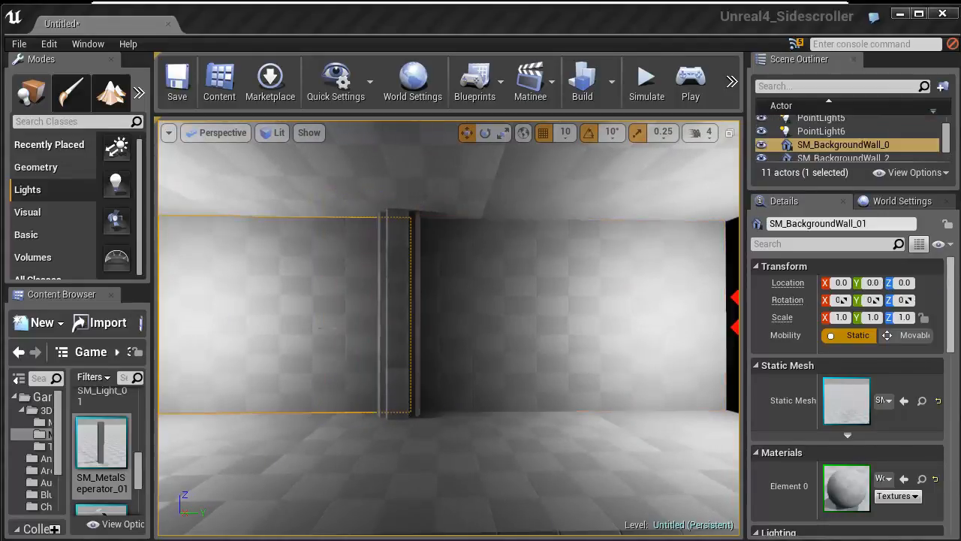
pyautogui.click(401, 313)
pyautogui.moveTo(449, 411); pyautogui.dragTo(467, 412)
pyautogui.click(379, 467)
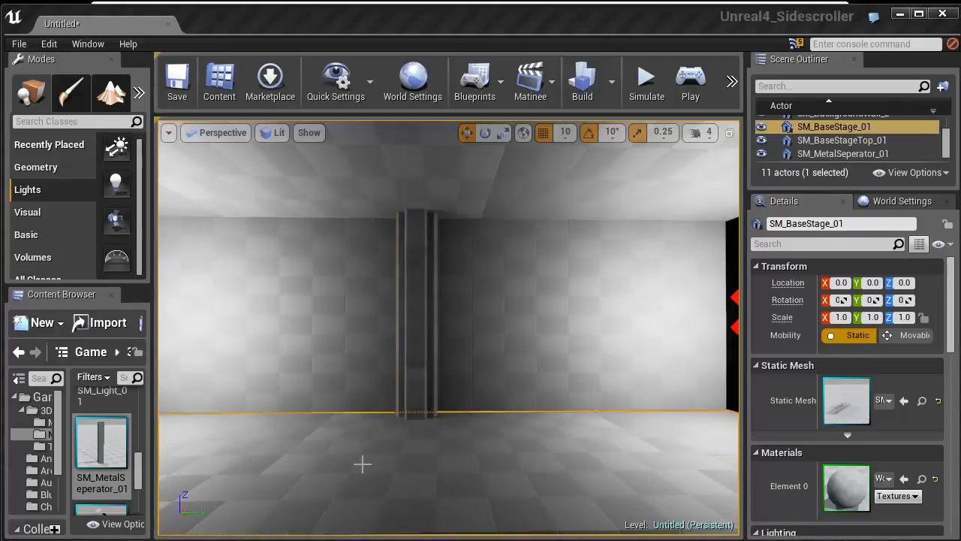
# - Use both background walls' outlines to center the metal separator on their joint, at about Y 920
pyautogui.scroll(-3, 369, 466)
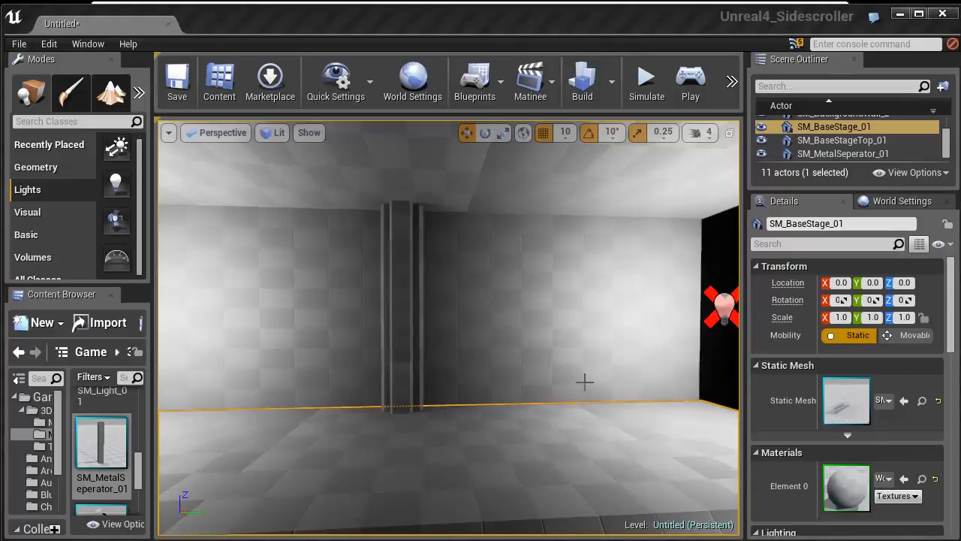
pyautogui.scroll(-6, 588, 381)
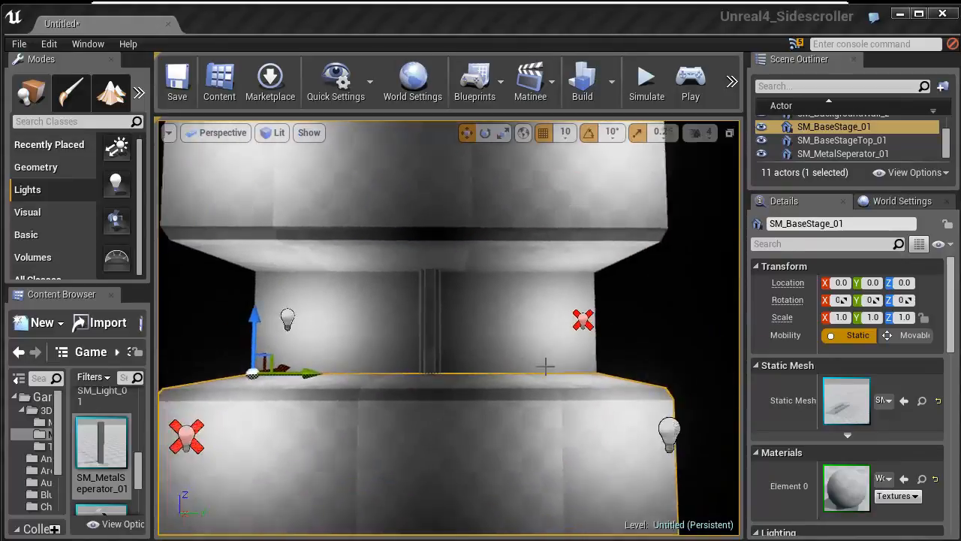
pyautogui.scroll(-3, 546, 366)
pyautogui.click(456, 302)
pyautogui.click(425, 302)
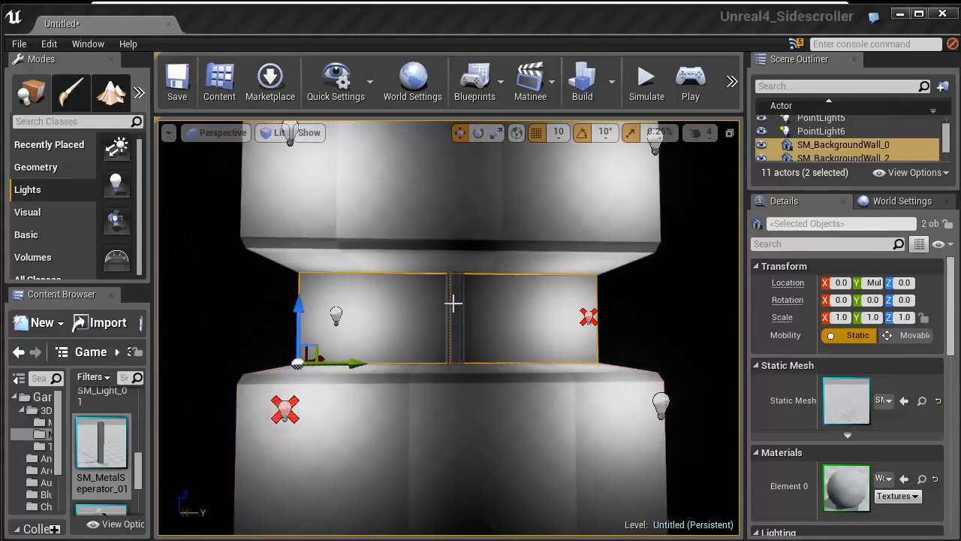
pyautogui.click(457, 303)
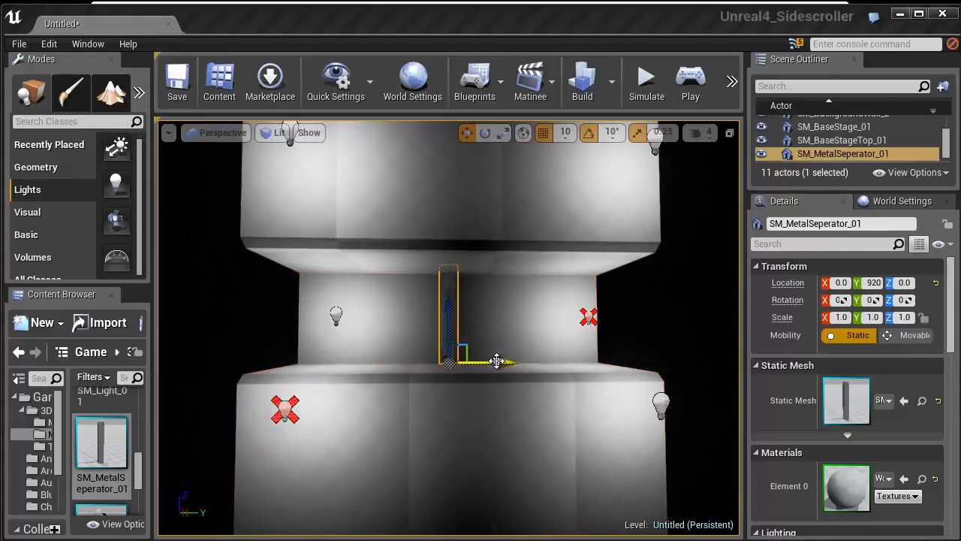
pyautogui.click(462, 316)
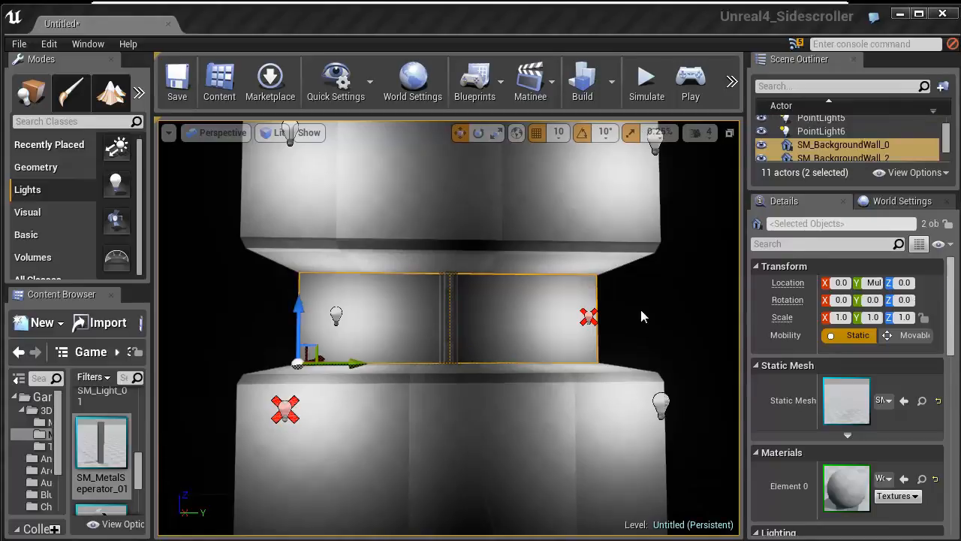
pyautogui.click(642, 318)
# - Place the SM_Xbands_01 mesh on the stage and set its X and Y location to 0
pyautogui.scroll(5, 542, 289)
pyautogui.click(130, 469)
pyautogui.moveTo(138, 475); pyautogui.dragTo(138, 500)
pyautogui.moveTo(98, 459); pyautogui.dragTo(314, 434)
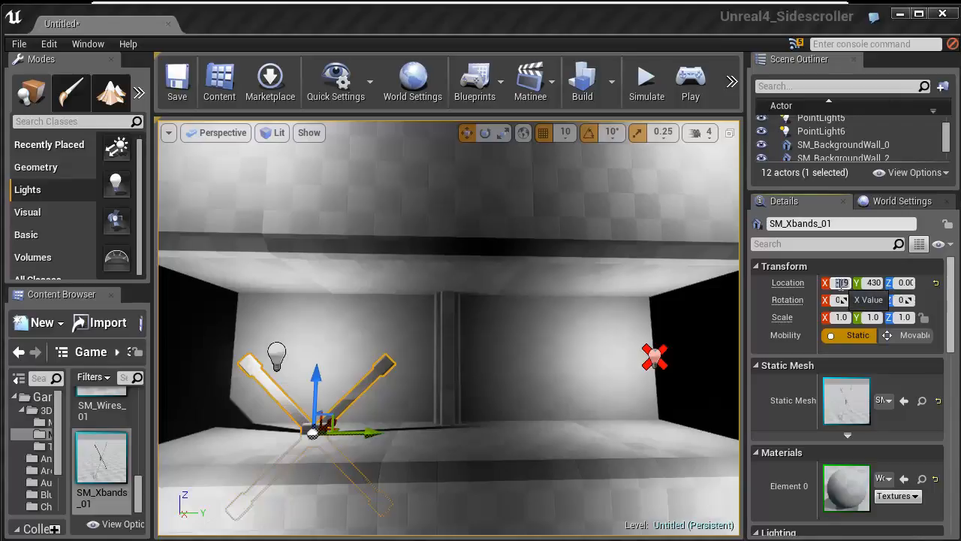
pyautogui.write('0')
pyautogui.press('Tab')
pyautogui.write('0')
pyautogui.press('Tab')
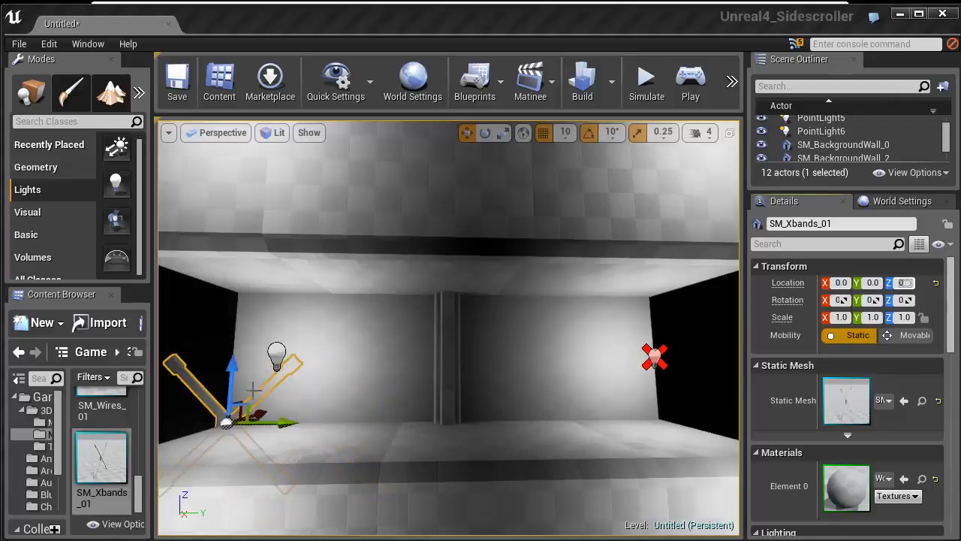
# - Move the X bands onto the first background wall at about X -30, Y 380, Z 270
pyautogui.moveTo(227, 380); pyautogui.dragTo(228, 316)
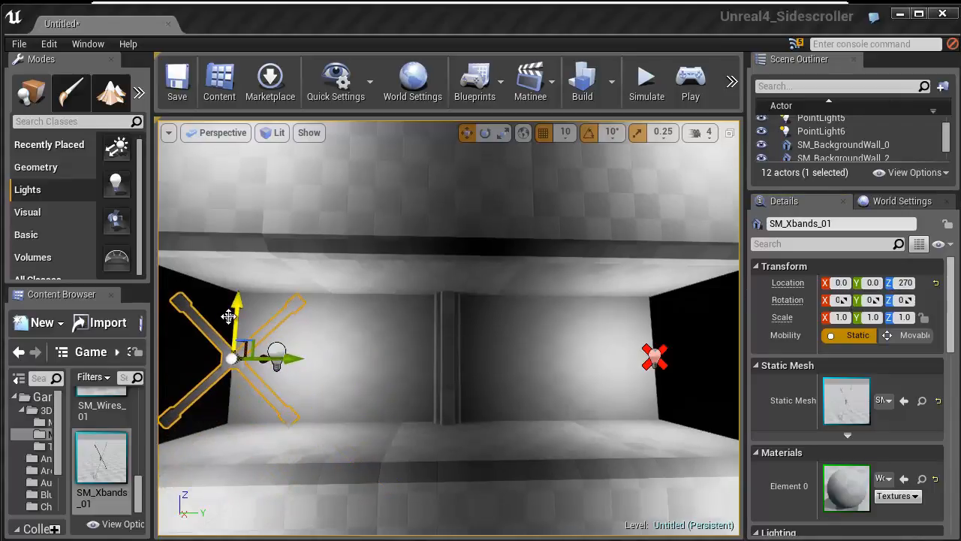
pyautogui.moveTo(231, 330)
pyautogui.mouseDown(button='right')
pyautogui.moveTo(275, 339)
pyautogui.moveTo(231, 345)
pyautogui.mouseUp(button='right')
pyautogui.moveTo(232, 345); pyautogui.dragTo(236, 354)
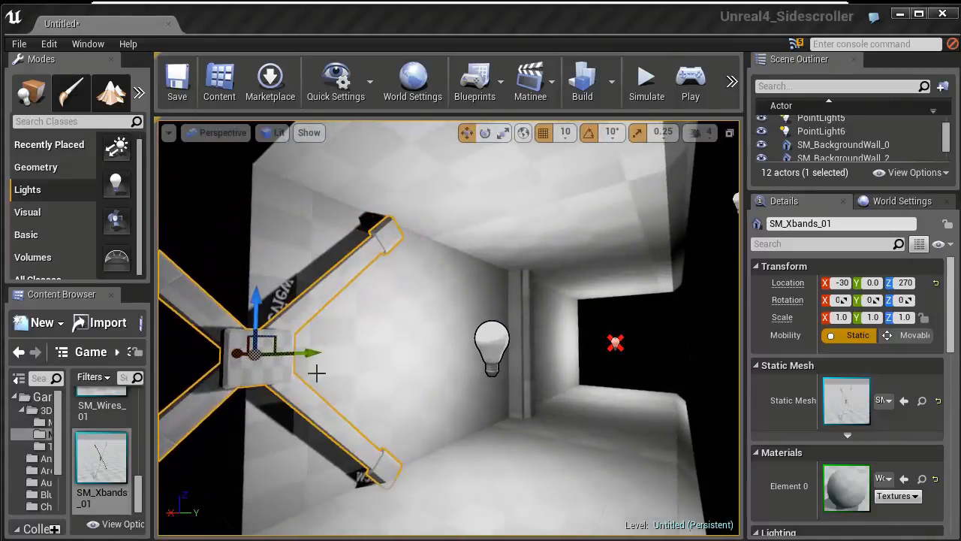
pyautogui.moveTo(300, 354); pyautogui.dragTo(440, 338)
pyautogui.moveTo(440, 338); pyautogui.dragTo(467, 317, button='right')
pyautogui.moveTo(467, 322); pyautogui.dragTo(472, 324)
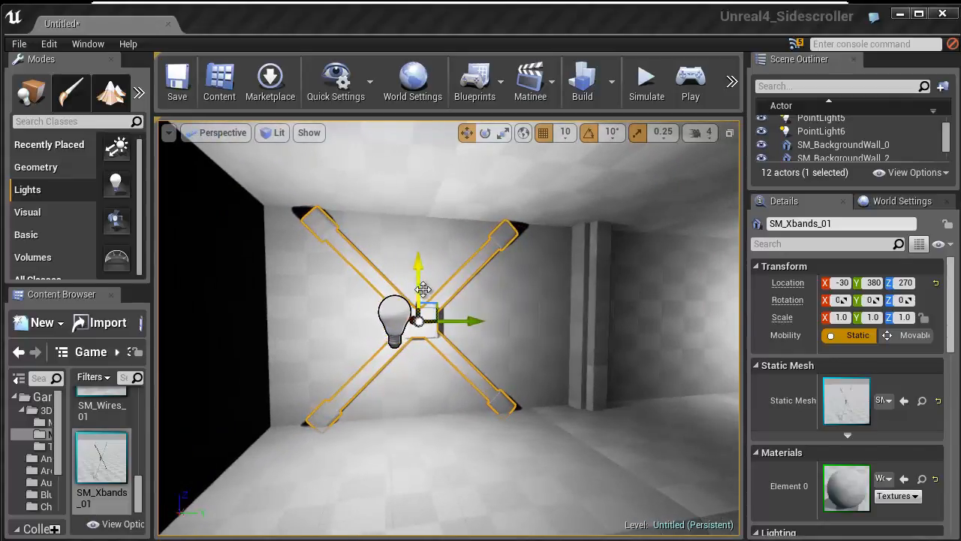
pyautogui.moveTo(417, 275); pyautogui.dragTo(417, 268)
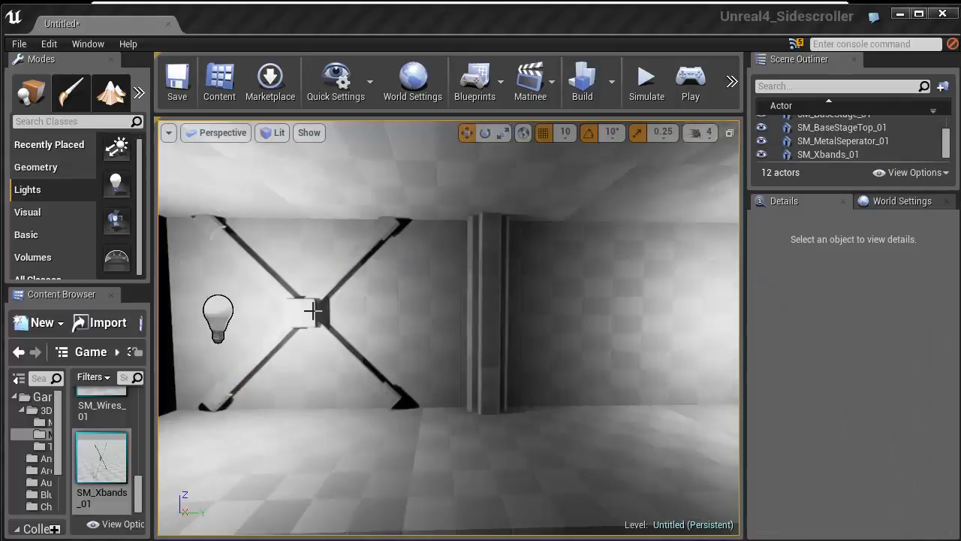
# - Fine-tune the X bands' fit against the first background wall to X -40 and Z 250
pyautogui.click(310, 311)
pyautogui.moveTo(309, 311); pyautogui.dragTo(360, 312, button='right')
pyautogui.press('f')
pyautogui.moveTo(347, 304); pyautogui.dragTo(343, 303)
pyautogui.moveTo(288, 262); pyautogui.dragTo(290, 285)
pyautogui.scroll(-3, 367, 283)
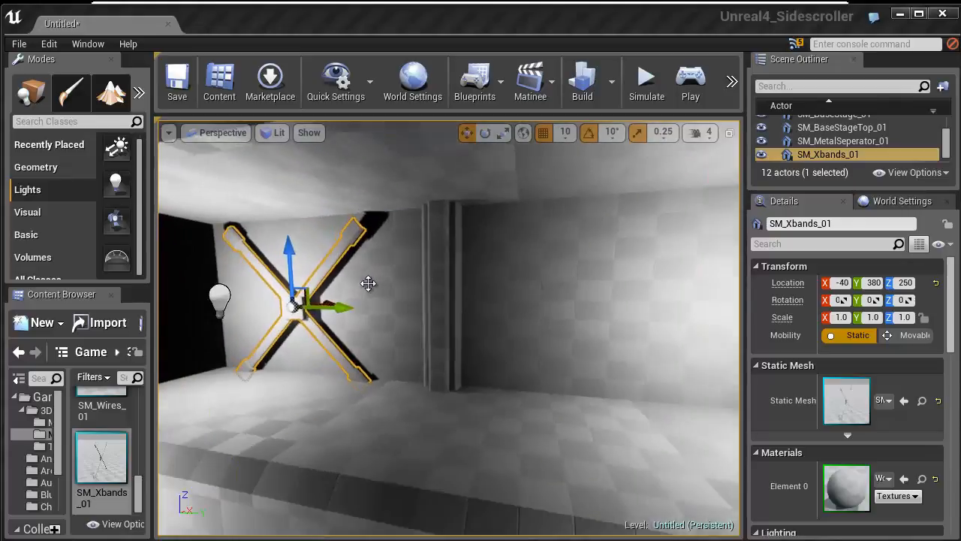
# - Duplicate the X bands and move the copy along Y onto the second background wall
pyautogui.moveTo(367, 283); pyautogui.dragTo(373, 285, button='right')
pyautogui.moveTo(305, 308); pyautogui.dragTo(321, 303, button='right')
pyautogui.keyDown('alt'); pyautogui.moveTo(281, 314); pyautogui.dragTo(648, 330); pyautogui.keyUp('alt')
pyautogui.scroll(-10, 571, 334)
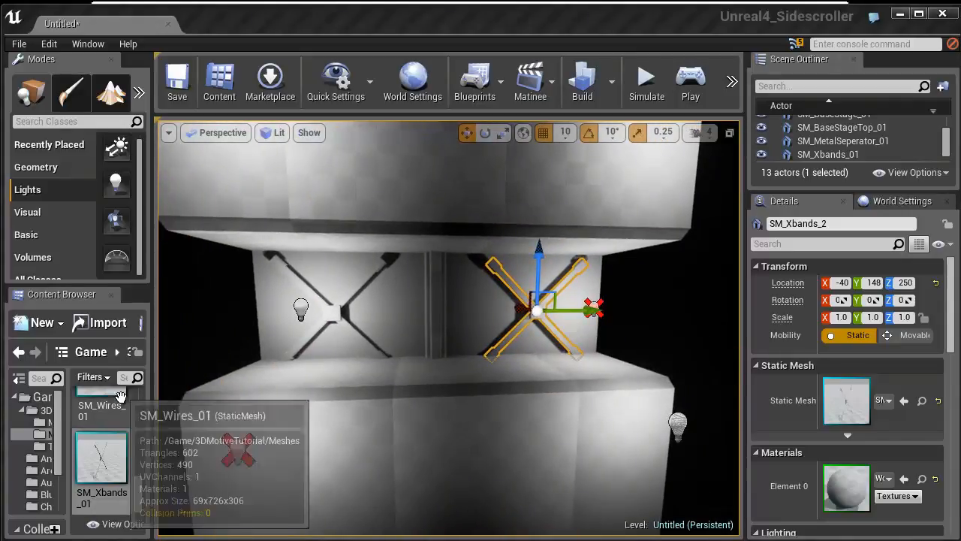
# - Place the SM_Girder_01 mesh on the stage and reset its location to the origin
pyautogui.moveTo(137, 492); pyautogui.dragTo(391, 369)
pyautogui.scroll(-1, 132, 450)
pyautogui.click(843, 283)
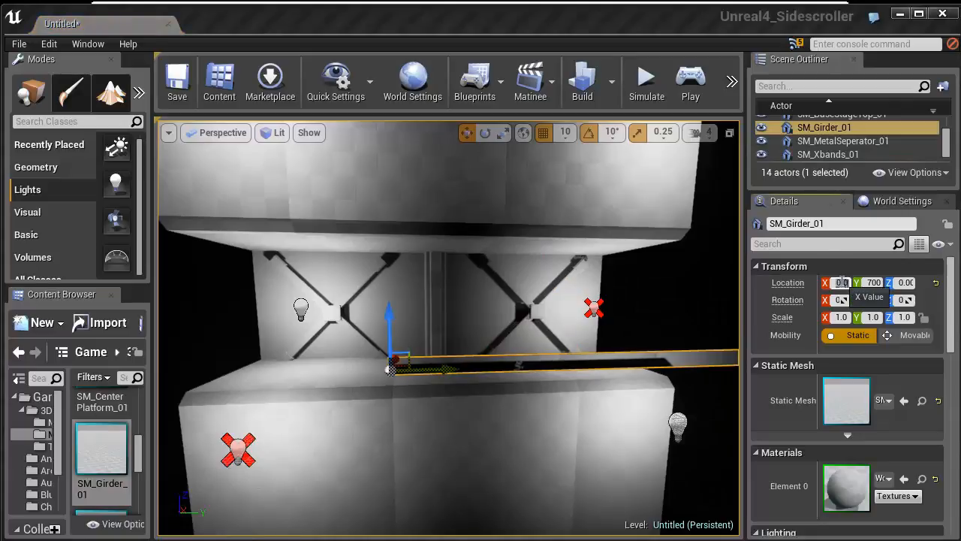
pyautogui.press('Tab')
pyautogui.write('0')
pyautogui.press('Tab')
# - Raise the girder to Z 500 beneath the top stage piece and shift it along X in front of the background wall
pyautogui.moveTo(442, 328); pyautogui.dragTo(525, 334, button='right')
pyautogui.moveTo(386, 353); pyautogui.dragTo(427, 134)
pyautogui.scroll(-3, 378, 254)
pyautogui.moveTo(402, 227); pyautogui.dragTo(407, 202)
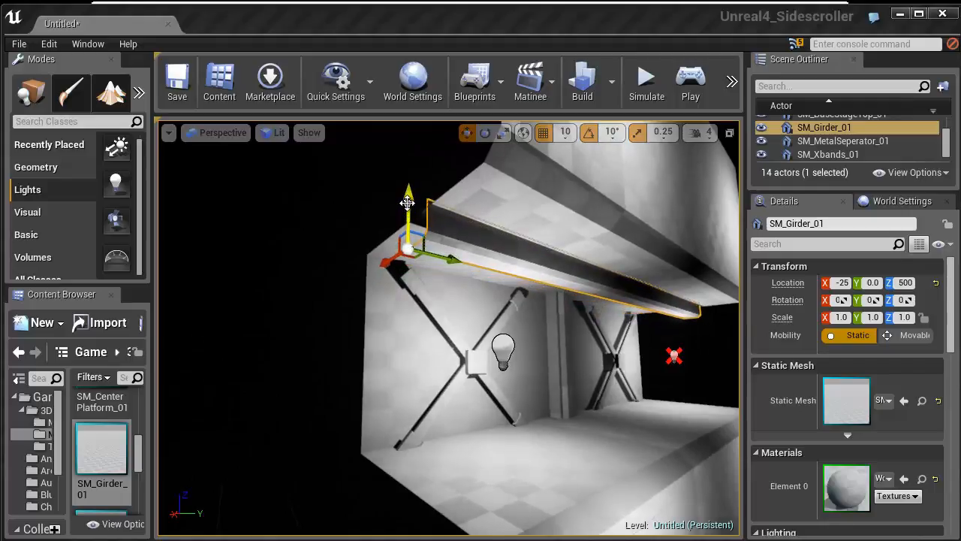
# - Lower the girder to Z 490 and check its fit along the underside of the top stage piece
pyautogui.press('d')
pyautogui.moveTo(409, 264); pyautogui.dragTo(299, 300, button='right')
pyautogui.moveTo(249, 199); pyautogui.dragTo(248, 202)
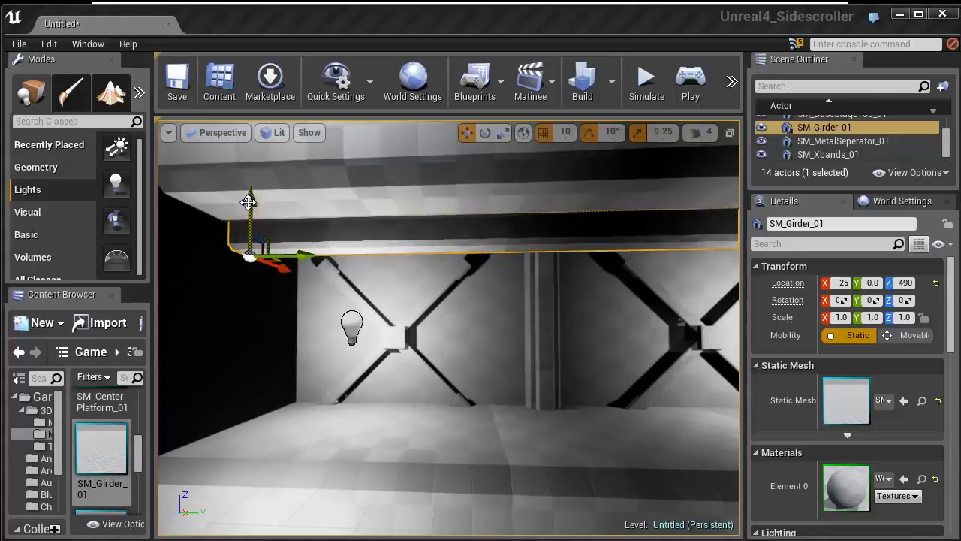
pyautogui.moveTo(427, 347); pyautogui.dragTo(427, 391, button='right')
pyautogui.press('s')
pyautogui.press('w')
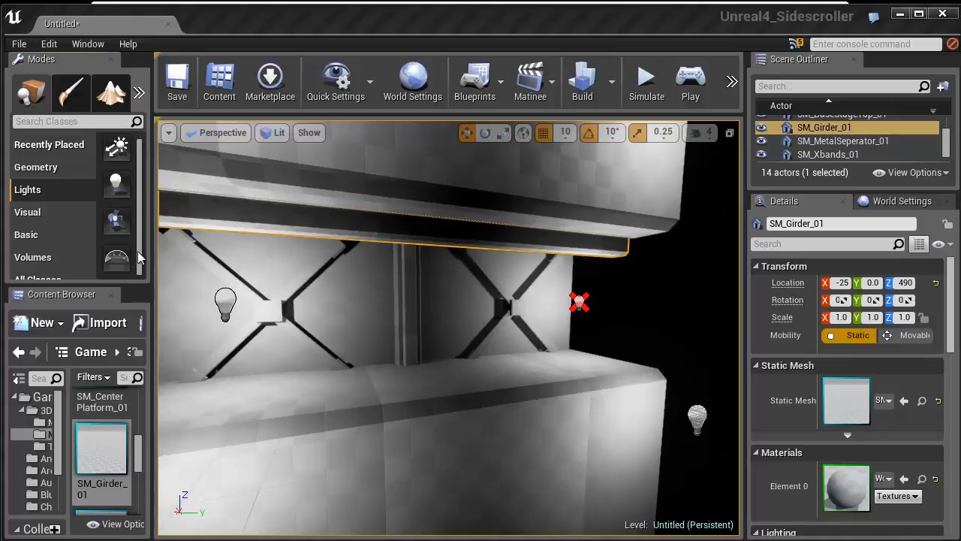
# - Place a Player Start from the Basic actors on the stage floor in front of the second X bands
pyautogui.click(29, 235)
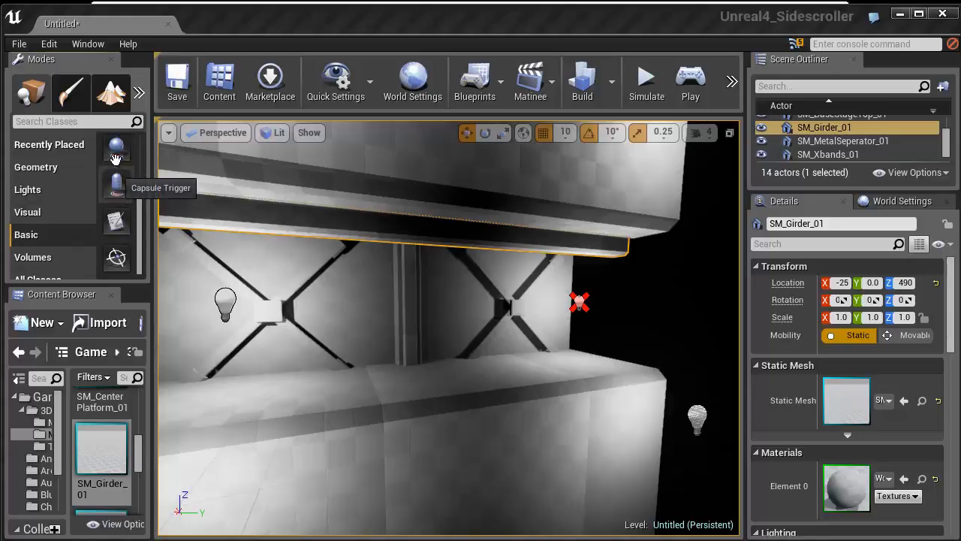
pyautogui.scroll(5, 118, 225)
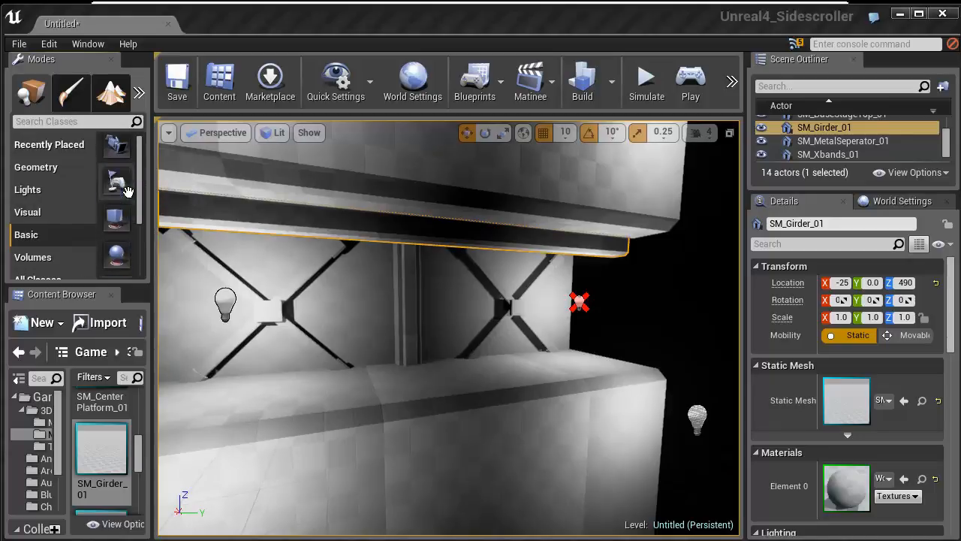
pyautogui.moveTo(116, 192); pyautogui.dragTo(470, 352)
pyautogui.moveTo(394, 365); pyautogui.dragTo(414, 347, button='right')
pyautogui.press('w')
pyautogui.moveTo(414, 347); pyautogui.dragTo(549, 298)
pyautogui.moveTo(494, 334); pyautogui.dragTo(489, 334)
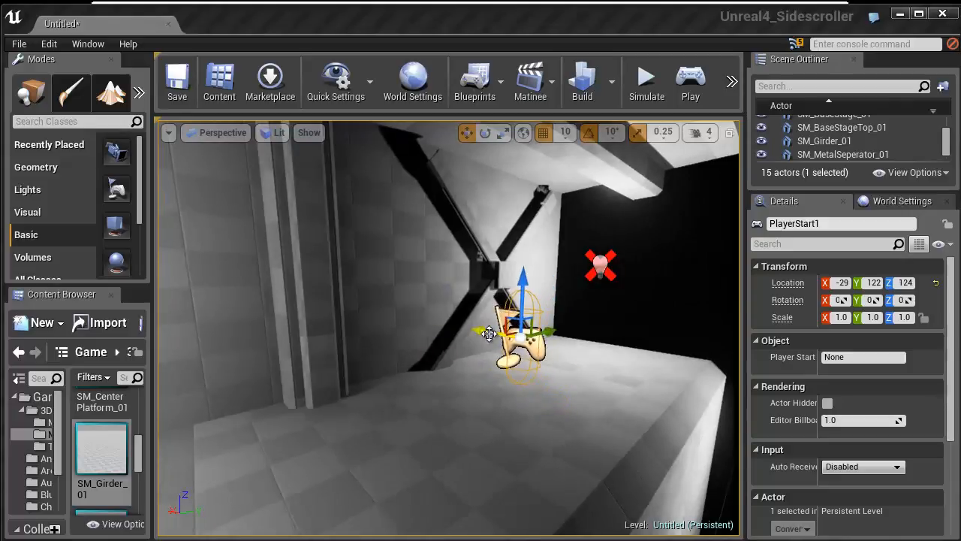
# - Lower the Player Start and reposition it on the stage floor, and test-play the level
pyautogui.moveTo(523, 284); pyautogui.dragTo(524, 301)
pyautogui.moveTo(558, 323); pyautogui.dragTo(576, 329, button='right')
pyautogui.moveTo(526, 331); pyautogui.dragTo(636, 332)
pyautogui.click(688, 80)
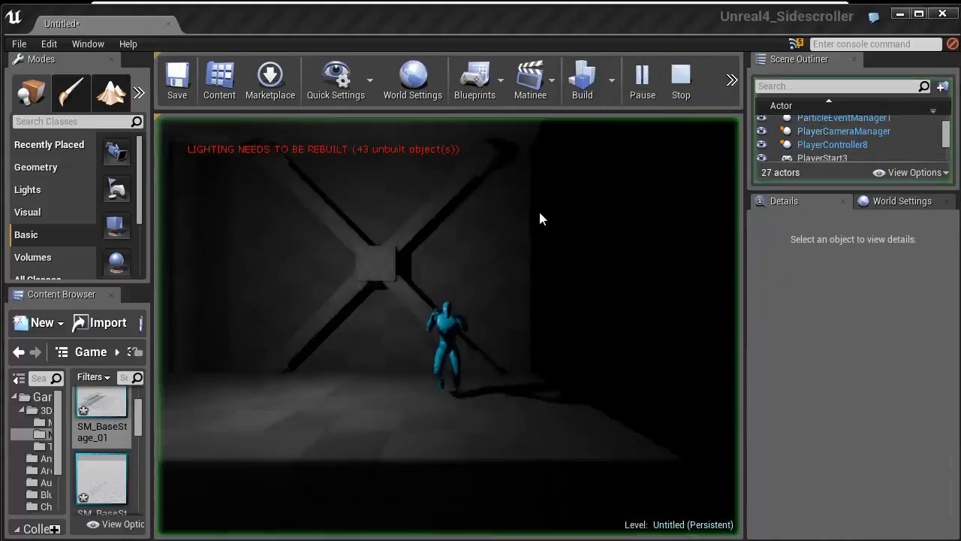
pyautogui.press('Escape')
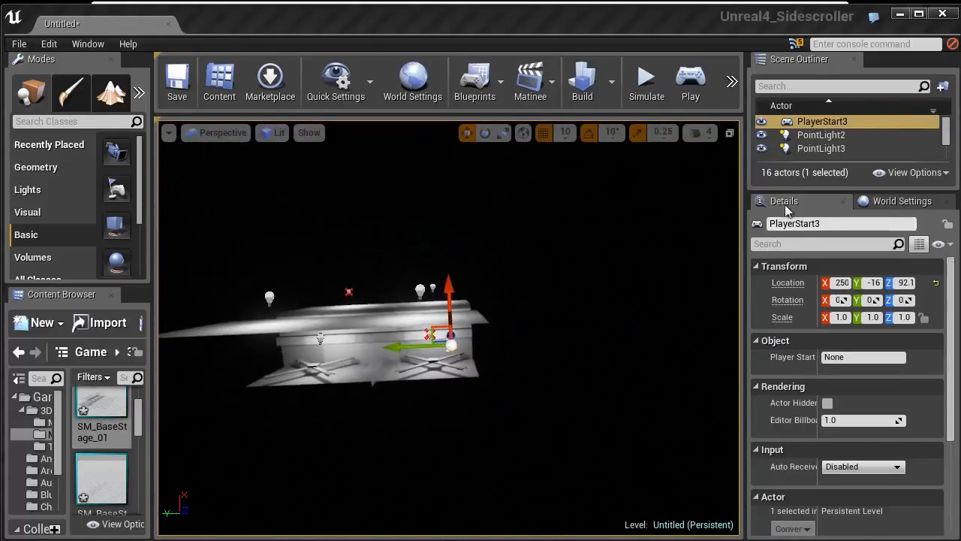
# - Focus on PointLight2 and delete this extra point light
pyautogui.click(809, 133)
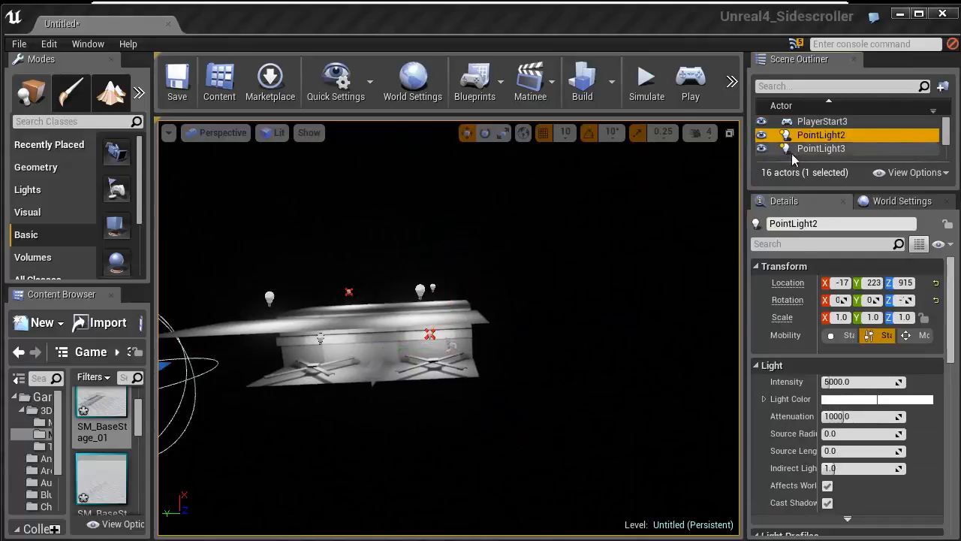
pyautogui.press('f')
pyautogui.moveTo(628, 293); pyautogui.dragTo(472, 386, button='right')
pyautogui.press('Delete')
# - Open the SM_BaseStage_01 mesh for editing and generate a 6DOP simplified collision for it
pyautogui.click(471, 391)
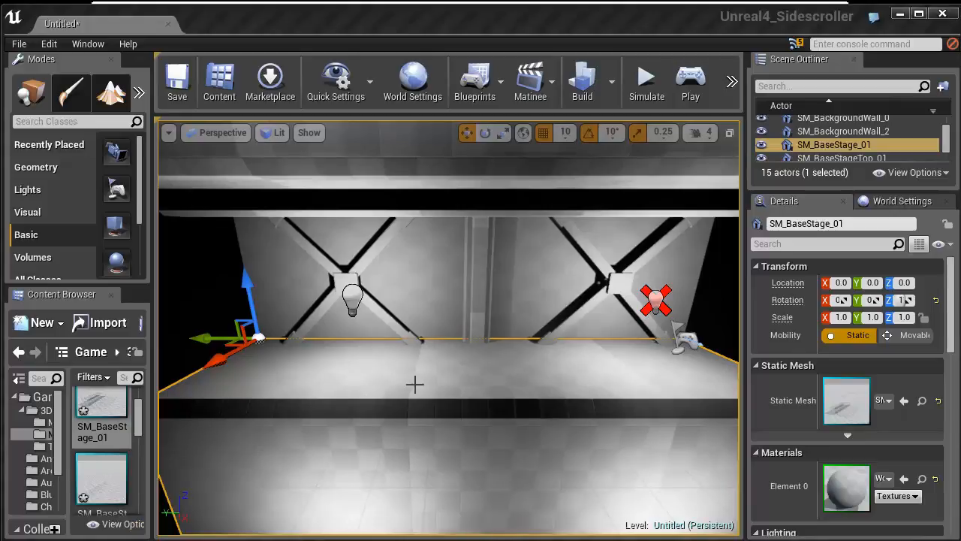
pyautogui.doubleClick(103, 409)
pyautogui.click(916, 64)
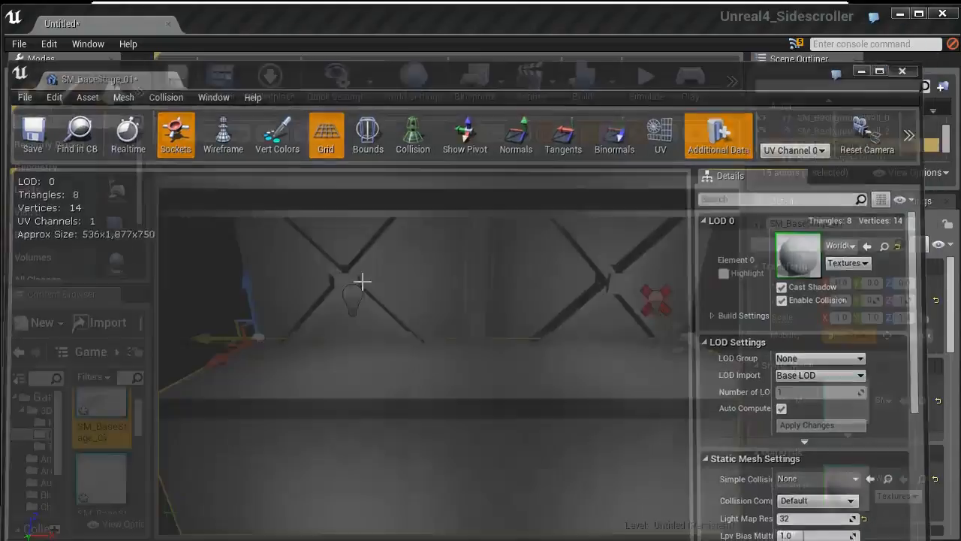
pyautogui.doubleClick(109, 409)
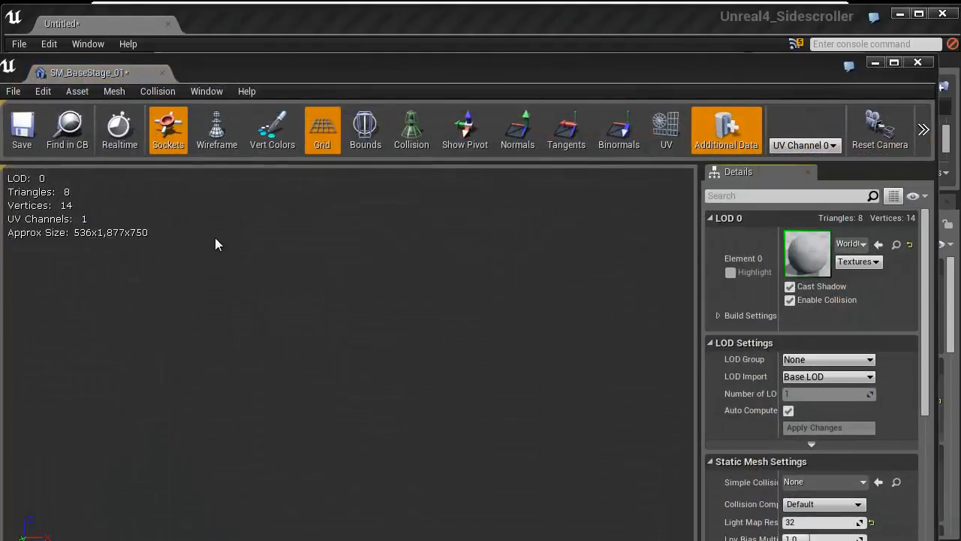
pyautogui.click(165, 95)
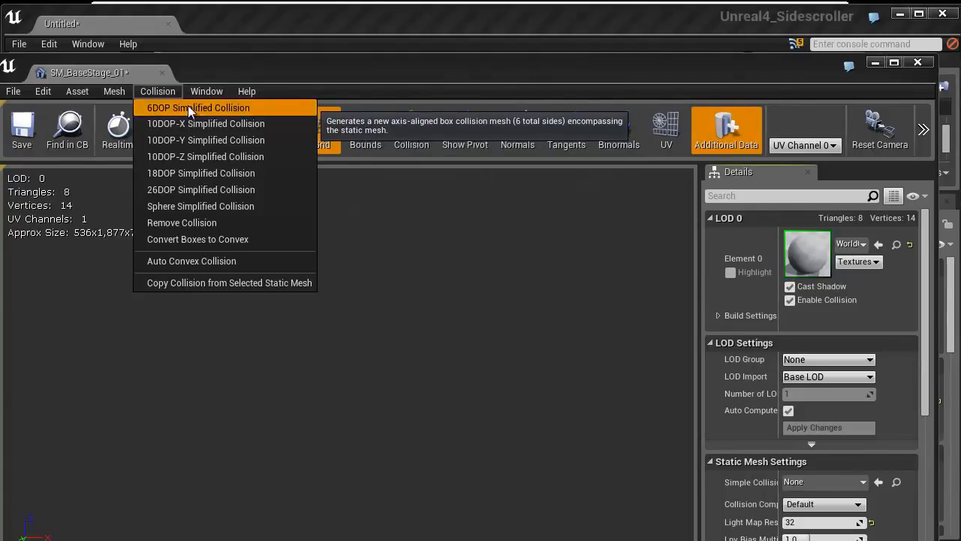
pyautogui.click(189, 108)
# - Display and inspect the collision box around the base stage mesh, and save the mesh and close its editor
pyautogui.click(412, 129)
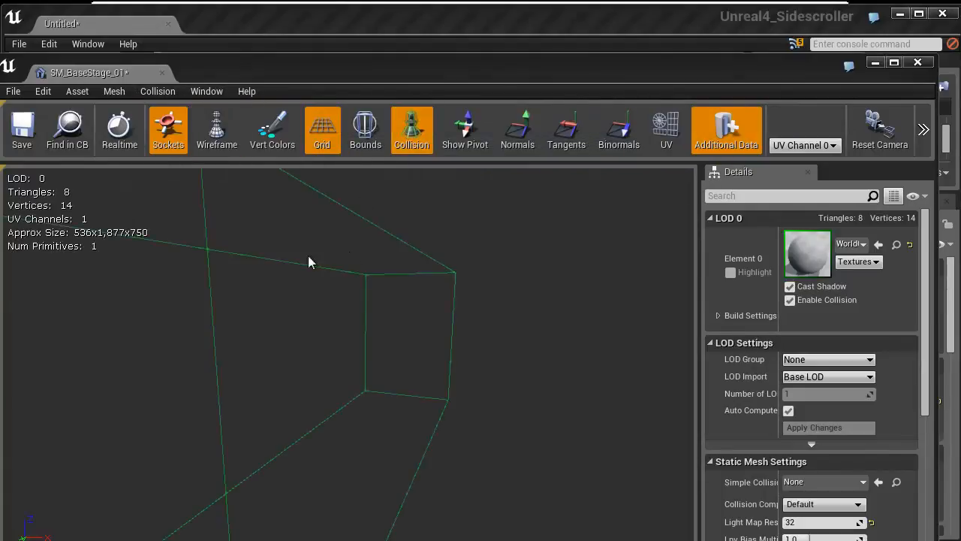
pyautogui.moveTo(454, 271); pyautogui.dragTo(223, 526)
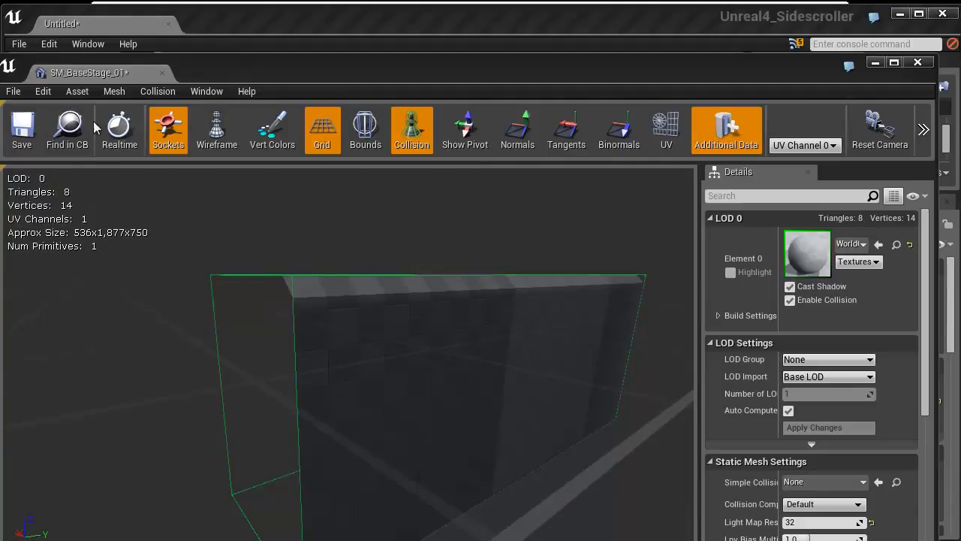
pyautogui.click(18, 129)
pyautogui.click(915, 64)
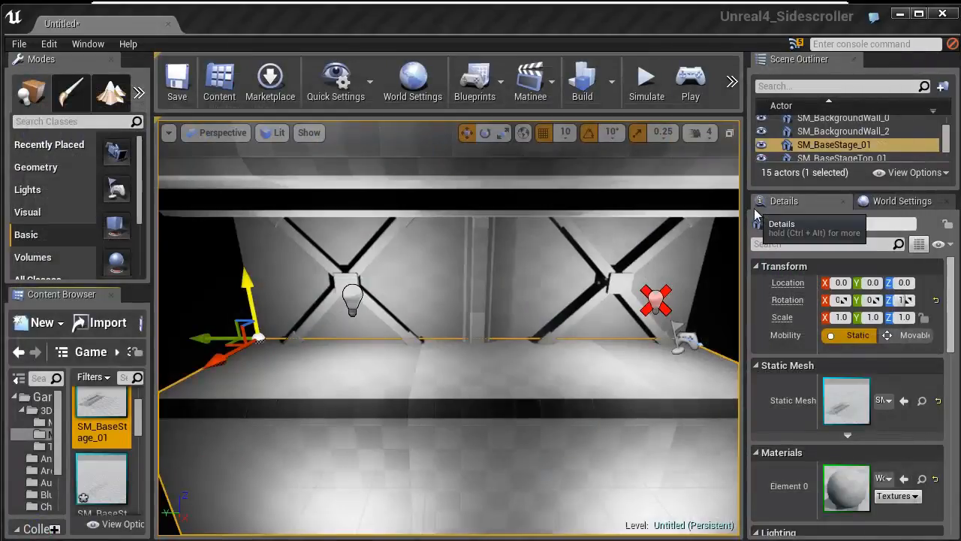
# - Test-play the level, running the character back and forth across the stage floor, and stop the play session
pyautogui.click(690, 78)
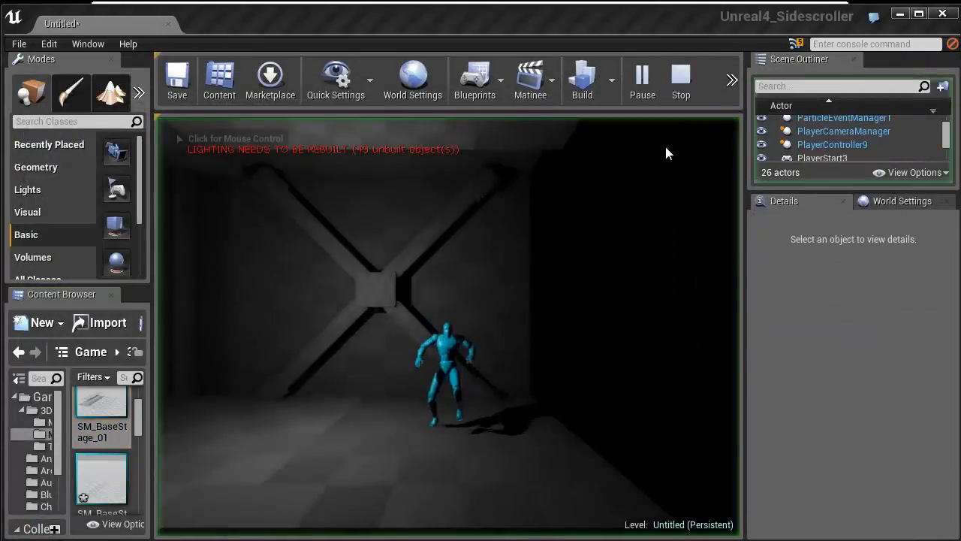
pyautogui.click(558, 248)
pyautogui.press('a')
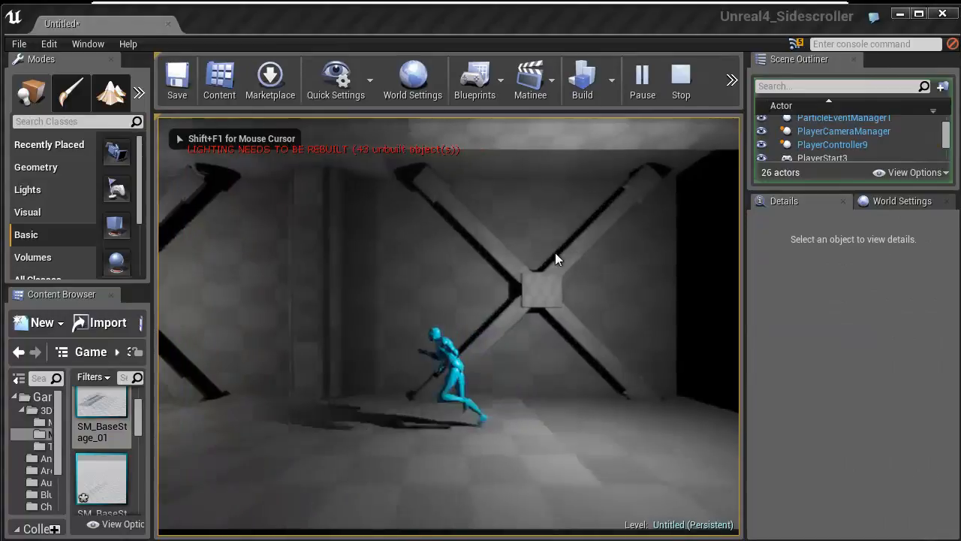
pyautogui.press('d')
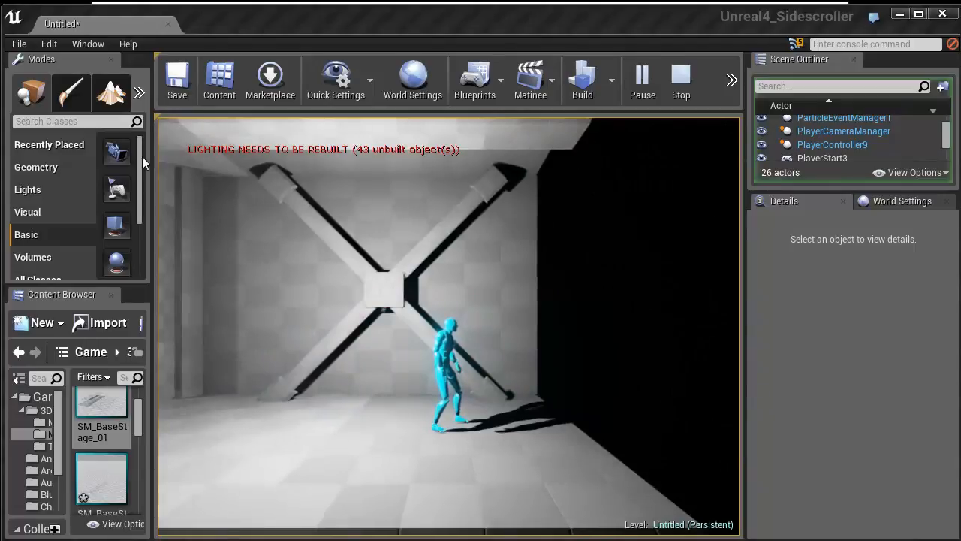
pyautogui.press('Escape')
# - Place the SM_Cables_01 mesh in the level and set its location to 0, 0, 0
pyautogui.moveTo(139, 427); pyautogui.dragTo(419, 352)
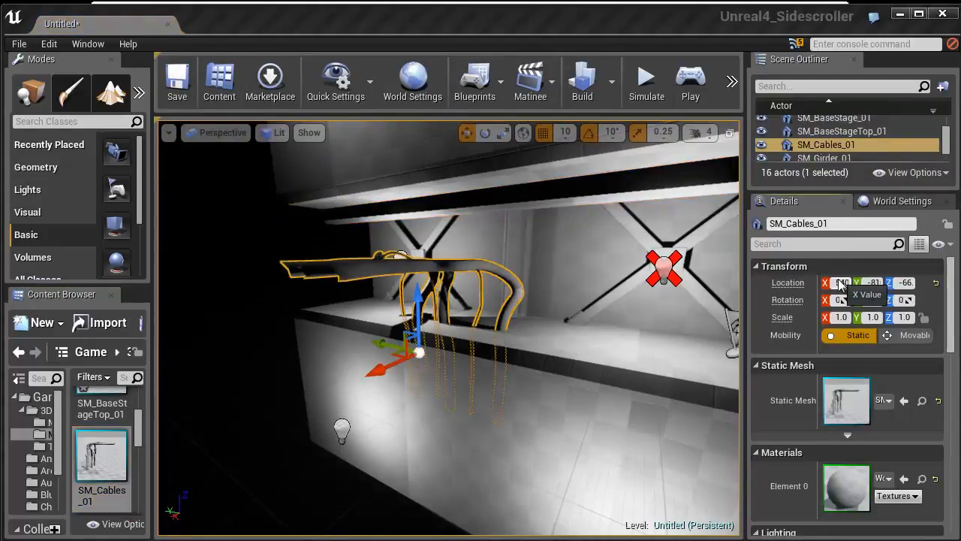
pyautogui.write('0')
pyautogui.press('Tab')
pyautogui.write('0')
pyautogui.press('Tab')
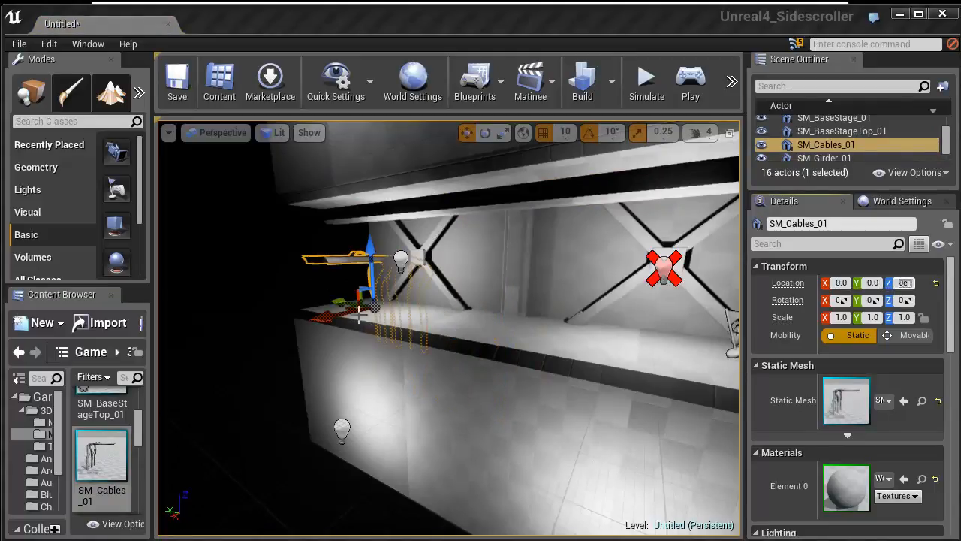
# - Rotate the cables mesh about half a turn around the vertical axis and move it over the stage's front edge
pyautogui.moveTo(359, 308); pyautogui.dragTo(348, 316, button='right')
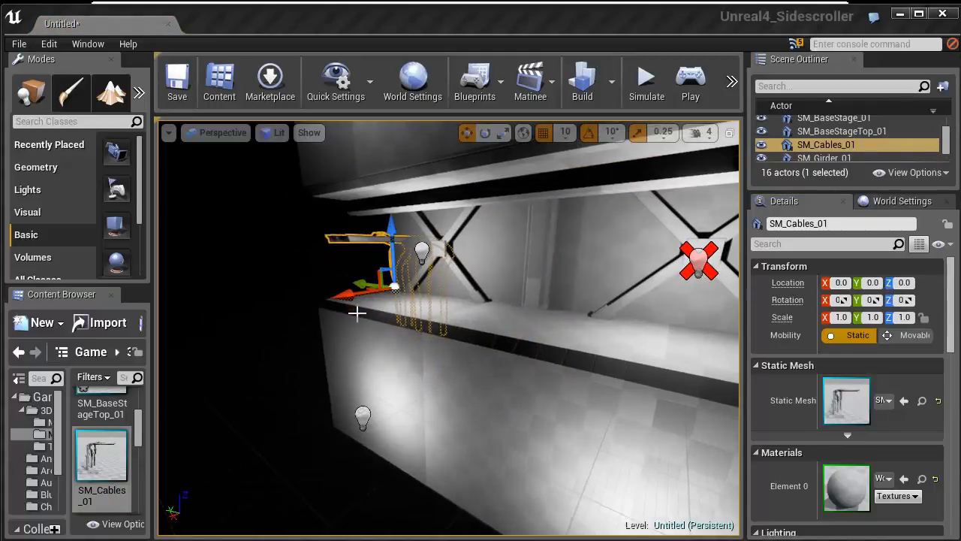
pyautogui.press('e')
pyautogui.moveTo(363, 303); pyautogui.dragTo(575, 305)
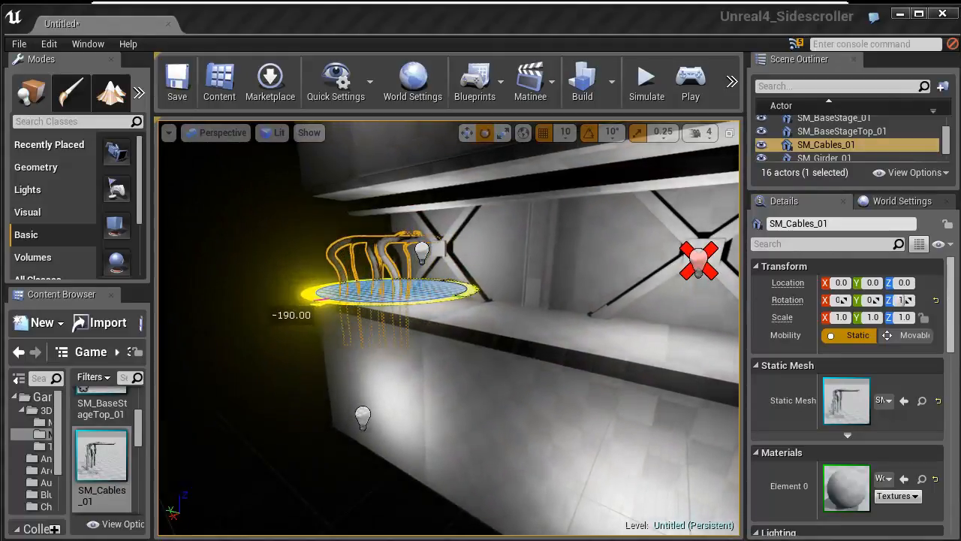
pyautogui.press('w')
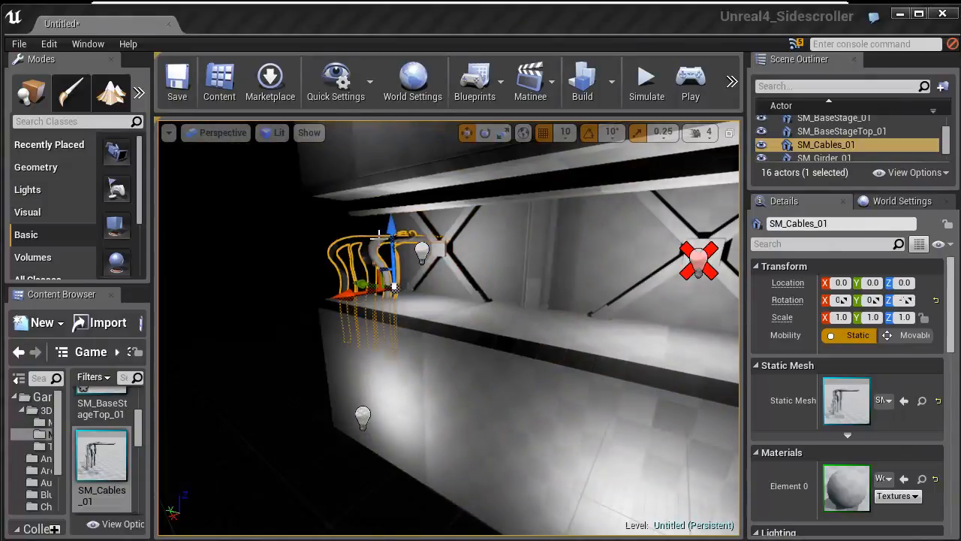
pyautogui.moveTo(393, 235); pyautogui.dragTo(293, 370)
pyautogui.moveTo(340, 346); pyautogui.dragTo(485, 390)
pyautogui.moveTo(486, 391); pyautogui.dragTo(430, 373, button='right')
pyautogui.moveTo(398, 417); pyautogui.dragTo(398, 397)
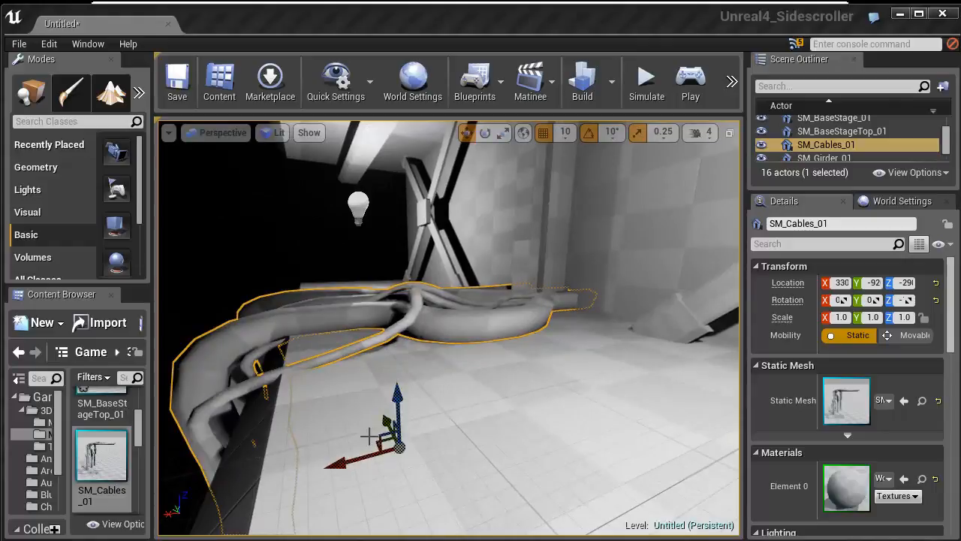
# - Fine-tune the cables' depth and height so they rest on the stage floor at X 320
pyautogui.moveTo(349, 464); pyautogui.dragTo(352, 463)
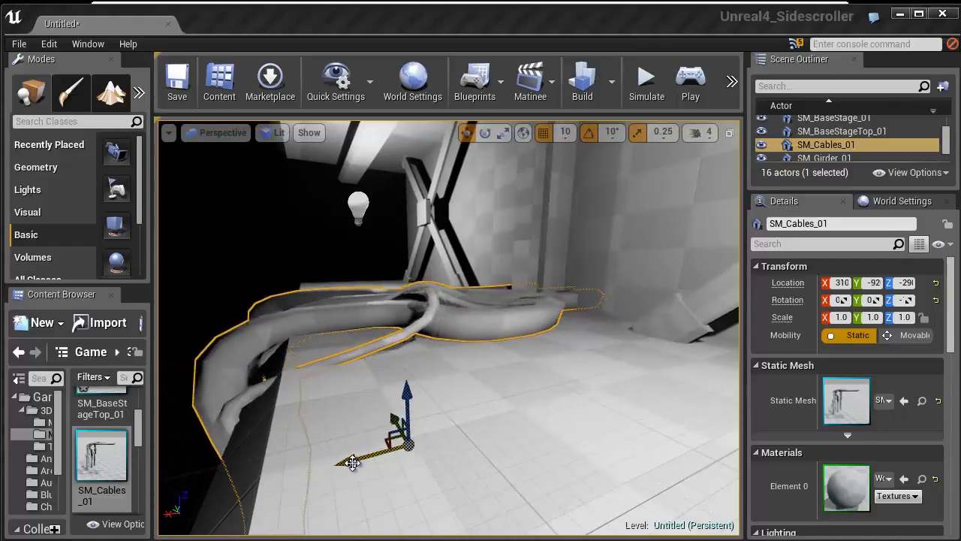
pyautogui.moveTo(407, 392); pyautogui.dragTo(406, 393)
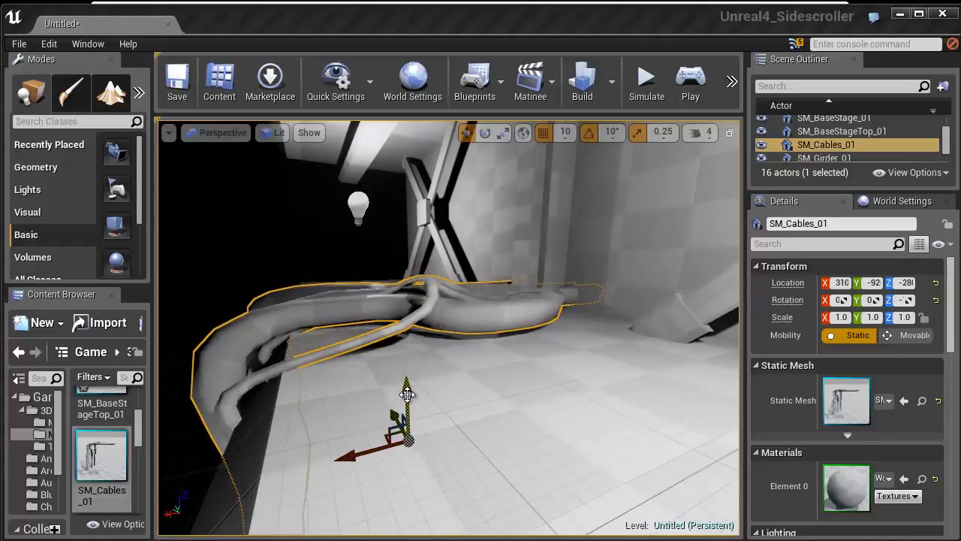
pyautogui.keyDown('alt'); pyautogui.moveTo(318, 394); pyautogui.dragTo(416, 394); pyautogui.keyUp('alt')
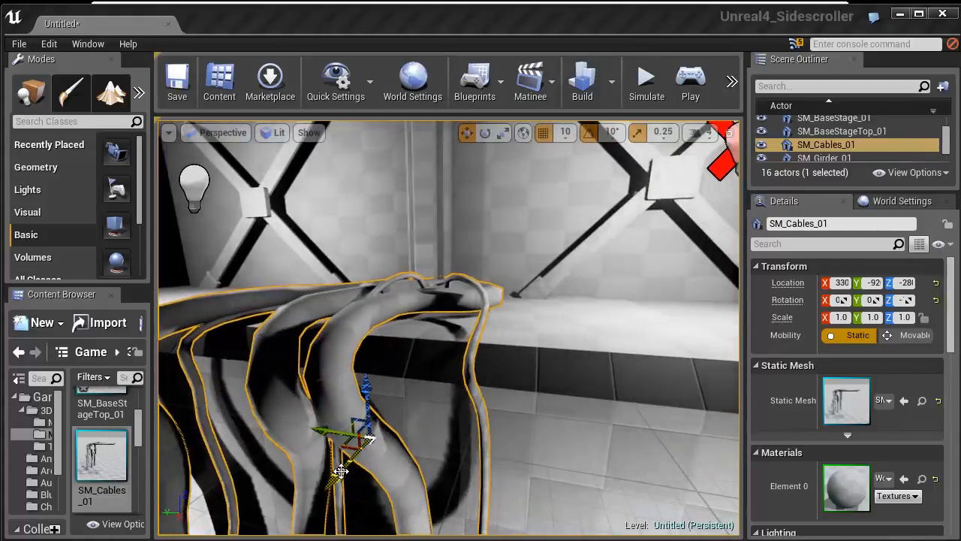
pyautogui.moveTo(341, 470); pyautogui.dragTo(341, 471)
pyautogui.press('f')
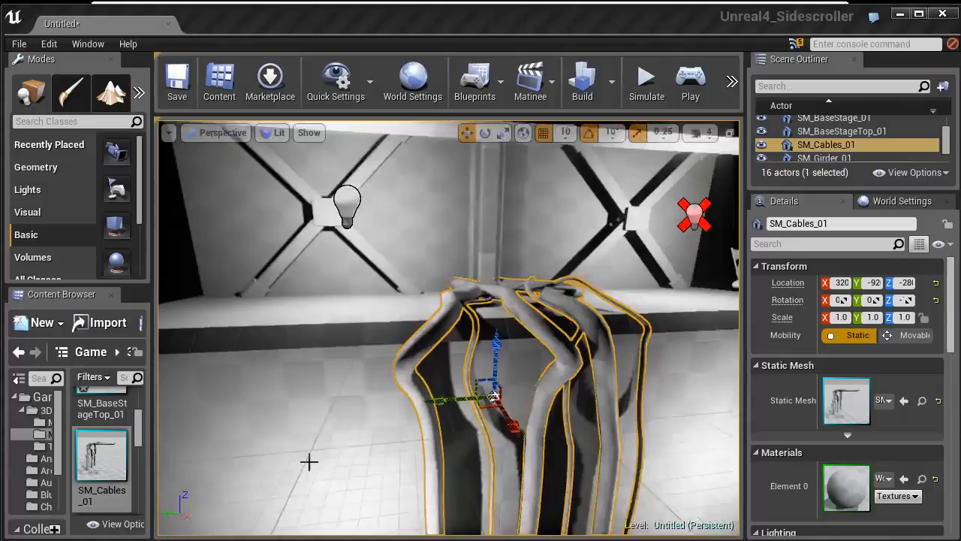
# - Test-play the level, running the character past the cables and jumping, and stop the play session
pyautogui.click(688, 81)
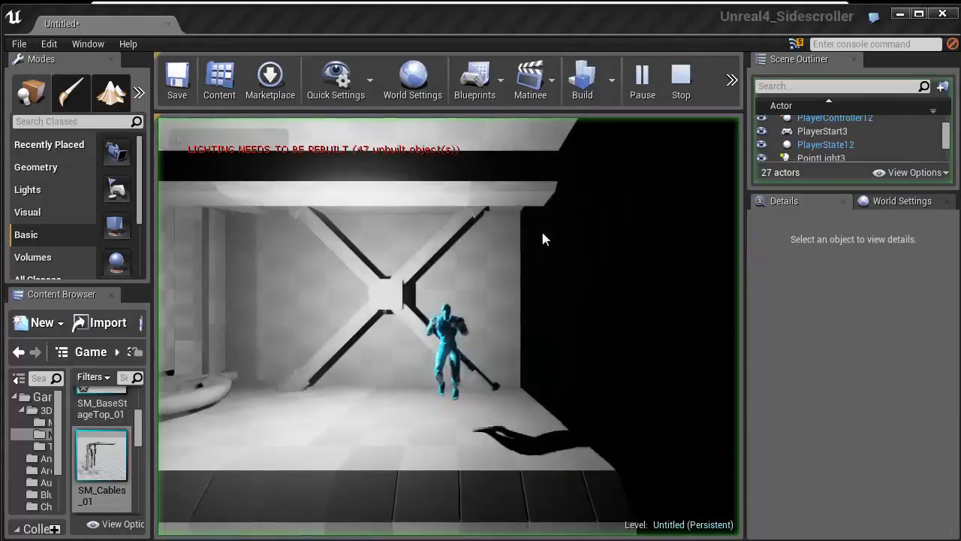
pyautogui.click(458, 288)
pyautogui.press('a')
pyautogui.press('a')
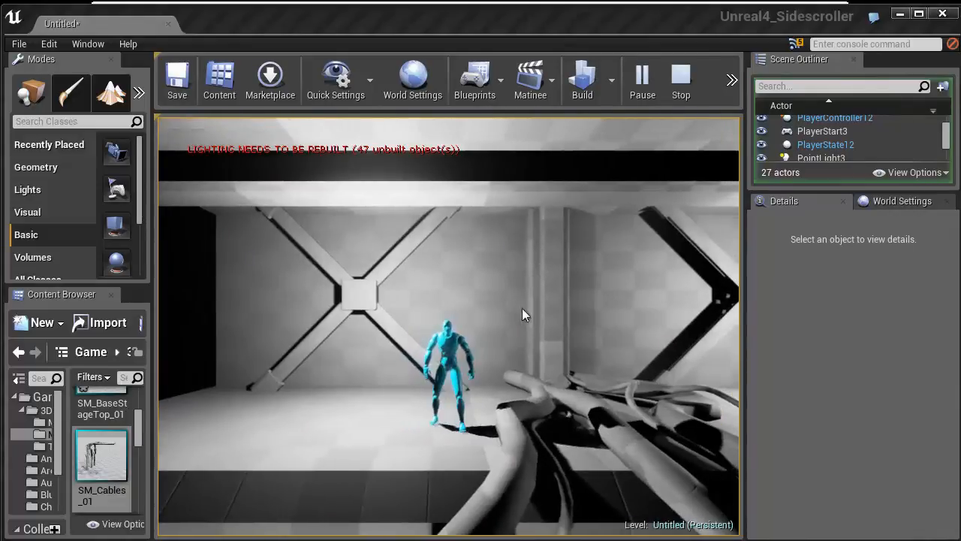
pyautogui.press('space')
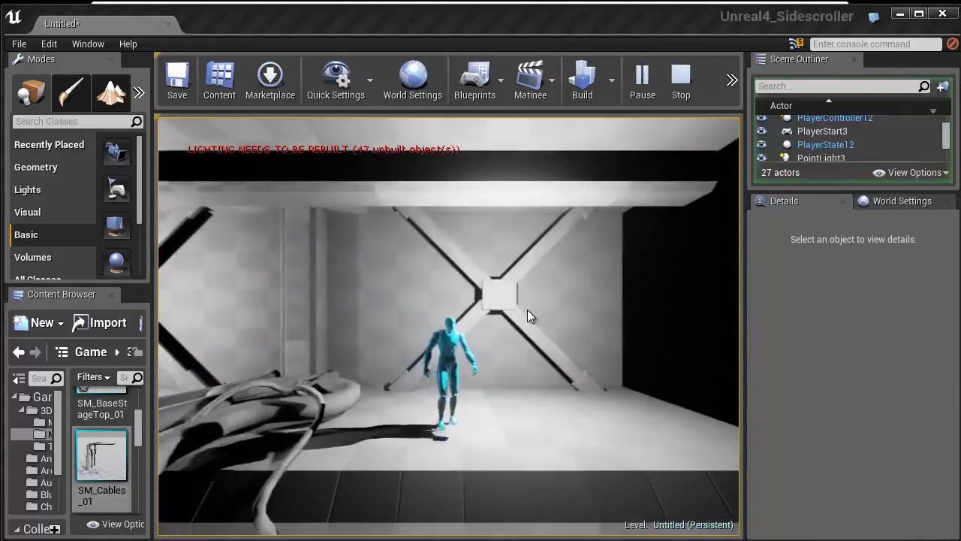
pyautogui.press('Escape')
# - Place the SM_Camera_01 mesh in the level, move it to X 370 and raise it to the stage ceiling
pyautogui.press('f')
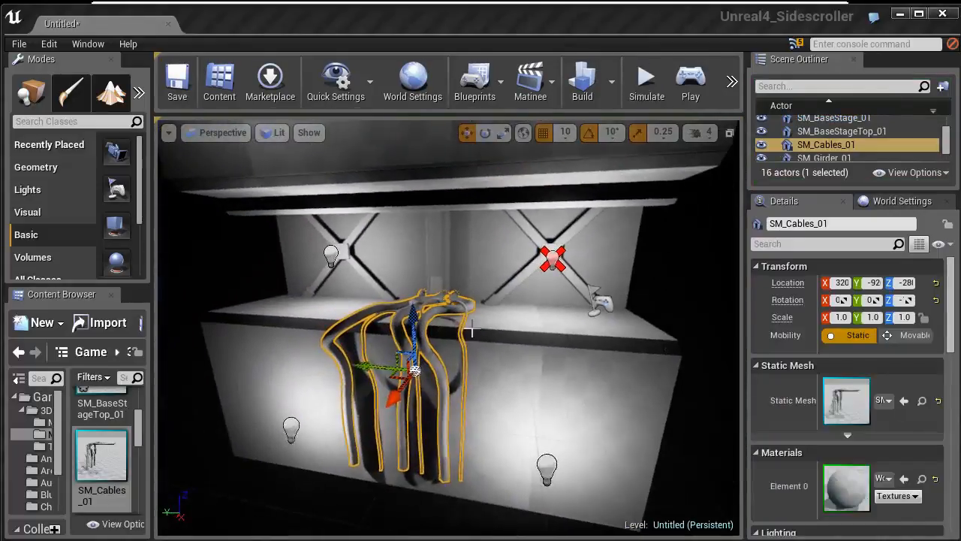
pyautogui.scroll(-2, 138, 432)
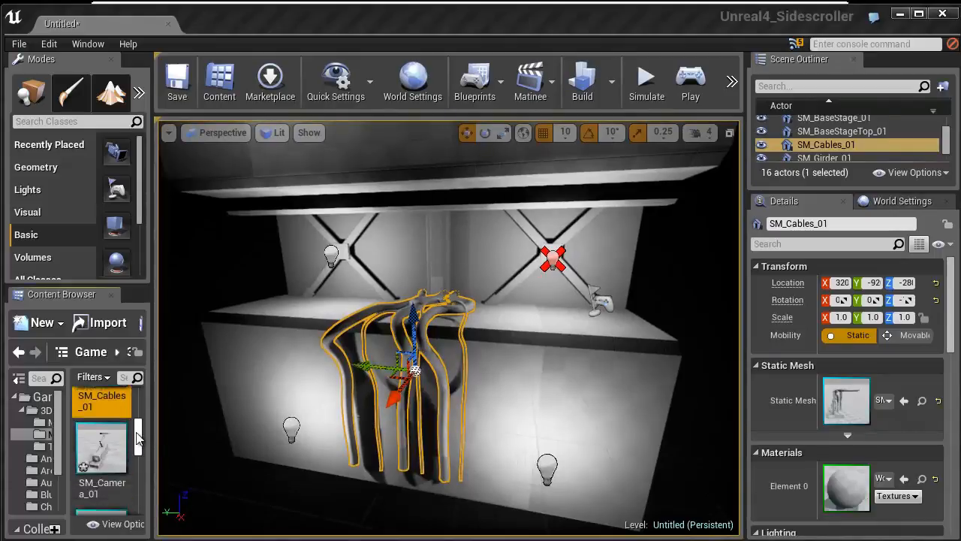
pyautogui.moveTo(103, 441); pyautogui.dragTo(333, 335)
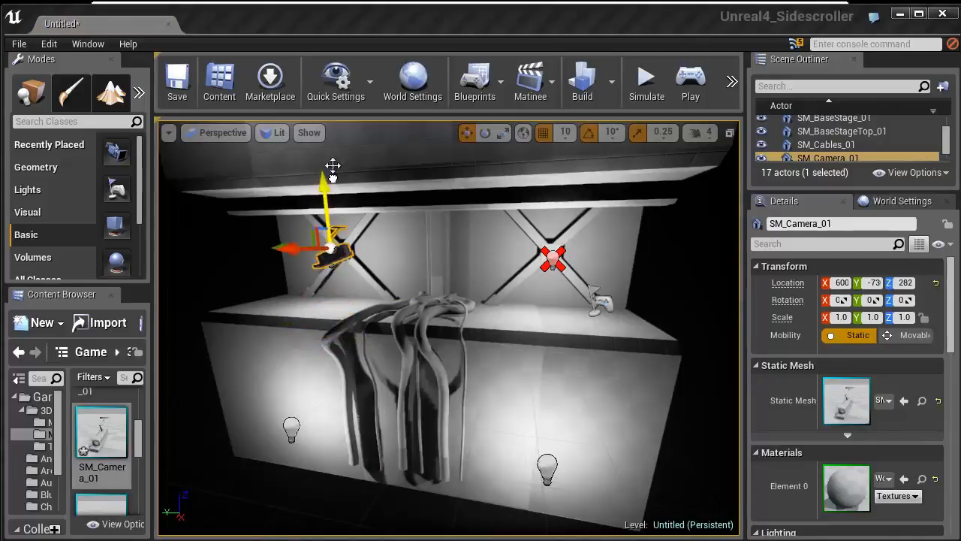
pyautogui.keyDown('alt'); pyautogui.moveTo(354, 218); pyautogui.dragTo(169, 214); pyautogui.keyUp('alt')
pyautogui.moveTo(331, 213); pyautogui.dragTo(386, 205)
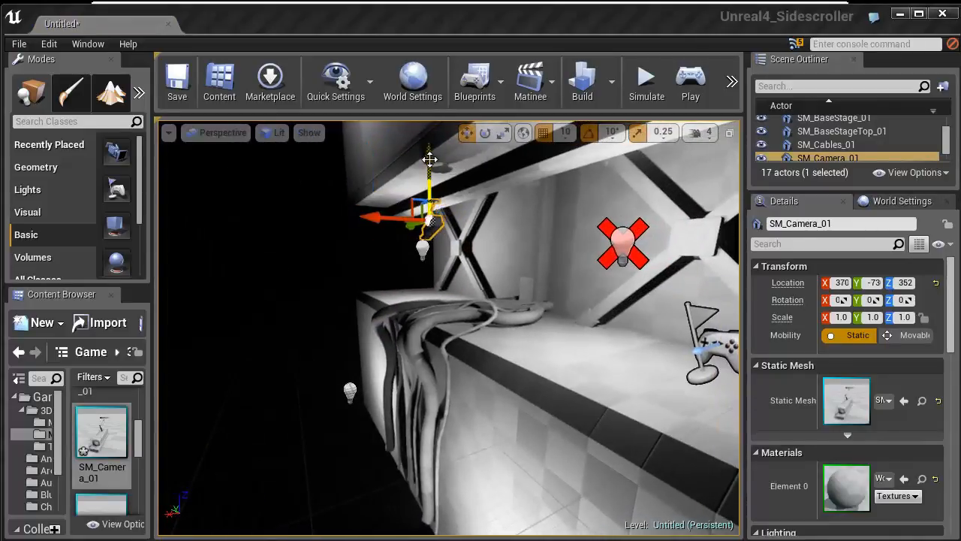
pyautogui.moveTo(429, 159); pyautogui.dragTo(428, 137)
# - Check the camera's mount under the ceiling at Z 432 and slide it along the stage toward the Player Start end
pyautogui.moveTo(415, 193); pyautogui.dragTo(465, 91, button='right')
pyautogui.press('w')
pyautogui.moveTo(334, 261); pyautogui.dragTo(334, 265)
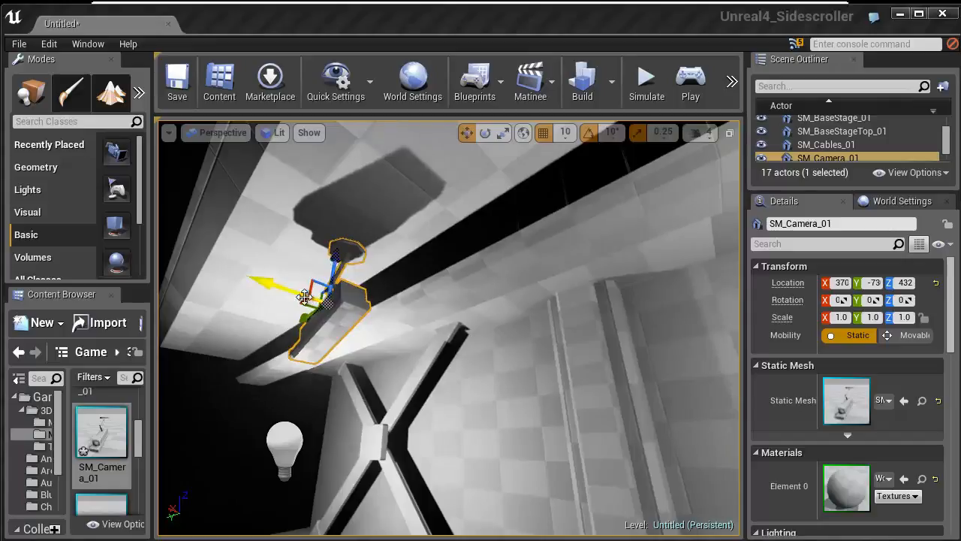
pyautogui.press('f')
pyautogui.moveTo(304, 318); pyautogui.dragTo(307, 458, button='right')
pyautogui.moveTo(355, 334); pyautogui.dragTo(601, 333)
pyautogui.moveTo(513, 329); pyautogui.dragTo(481, 367, button='middle')
# - Duplicate the camera to the opposite end of the stage, rotate the copy 180 degrees around the vertical axis and slide it outward
pyautogui.keyDown('alt'); pyautogui.moveTo(462, 330); pyautogui.dragTo(350, 329); pyautogui.keyUp('alt')
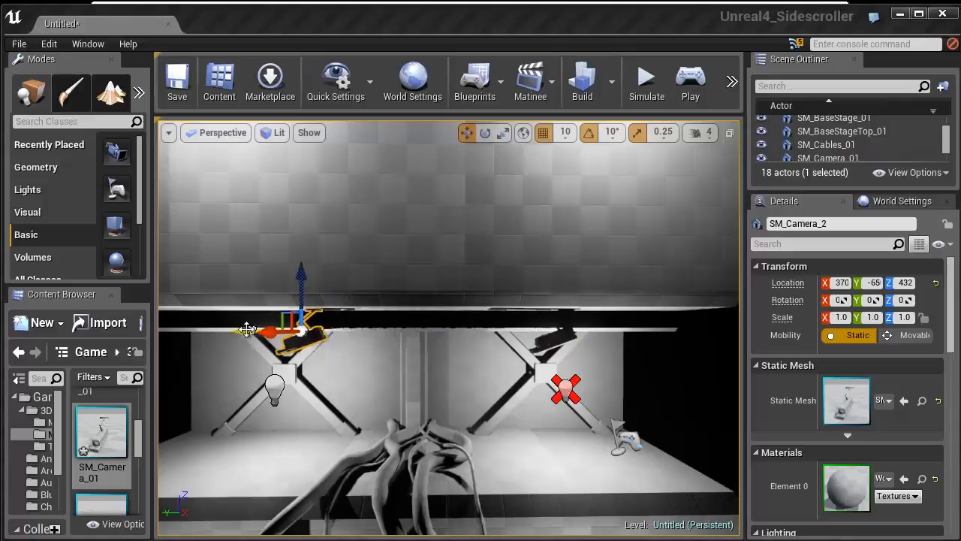
pyautogui.press('e')
pyautogui.moveTo(293, 333); pyautogui.dragTo(492, 331)
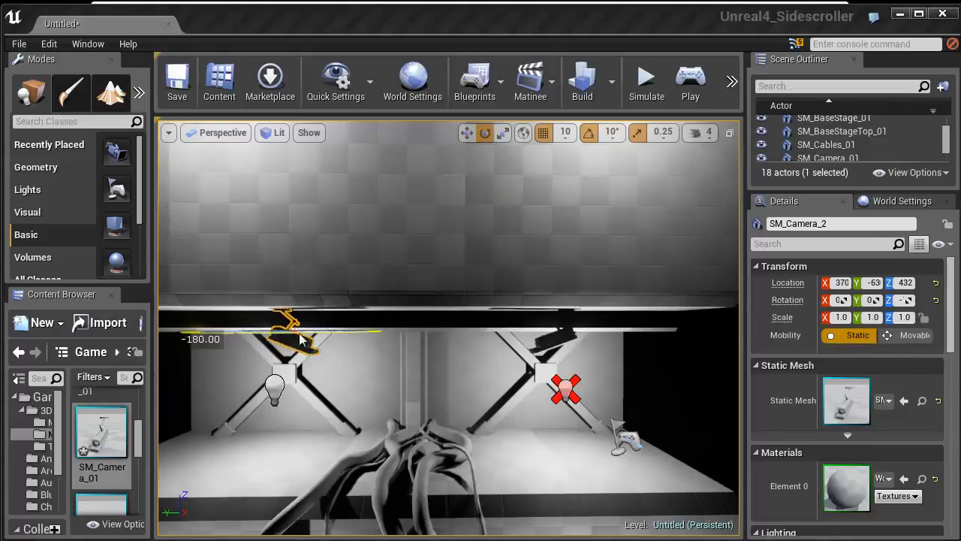
pyautogui.press('w')
pyautogui.moveTo(300, 339)
pyautogui.mouseDown(button='right')
pyautogui.moveTo(343, 268)
pyautogui.moveTo(299, 347)
pyautogui.mouseUp(button='right')
pyautogui.moveTo(385, 358); pyautogui.dragTo(197, 347)
pyautogui.moveTo(197, 347); pyautogui.dragTo(289, 127, button='right')
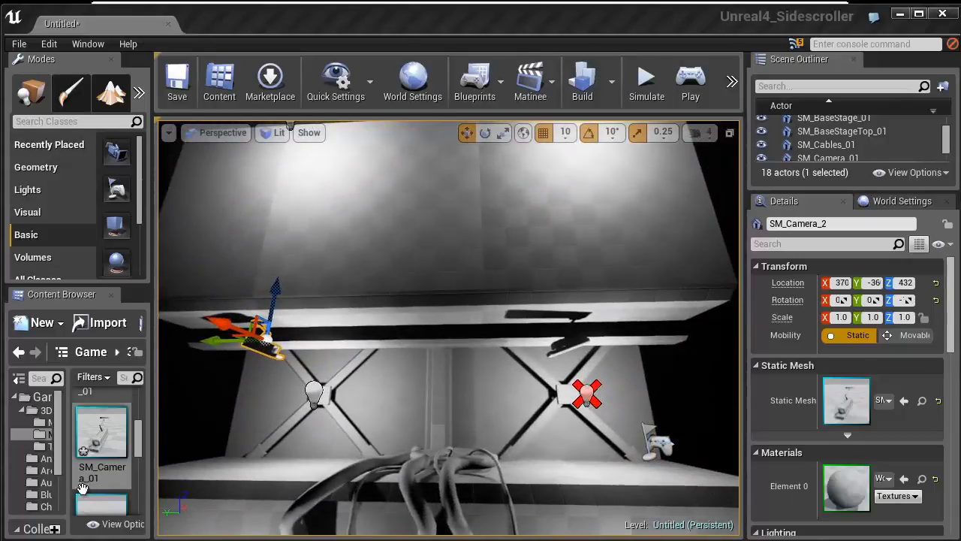
# - Place the SM_CenterPlatform_01 mesh in the level and set its location to 0, 0, 0
pyautogui.scroll(-1, 101, 481)
pyautogui.click(106, 476)
pyautogui.moveTo(106, 476); pyautogui.dragTo(363, 468)
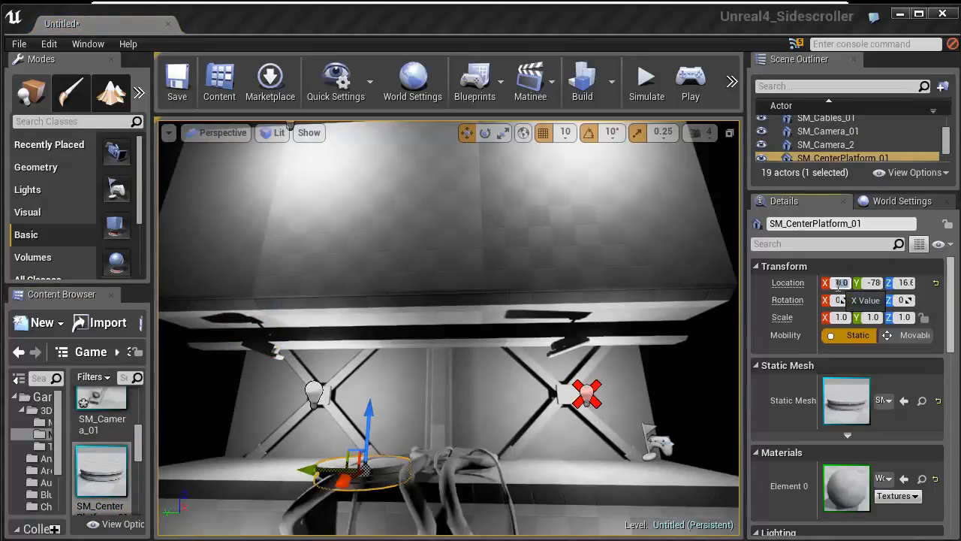
pyautogui.press('Tab')
pyautogui.write('0')
pyautogui.press('Tab')
pyautogui.write('0')
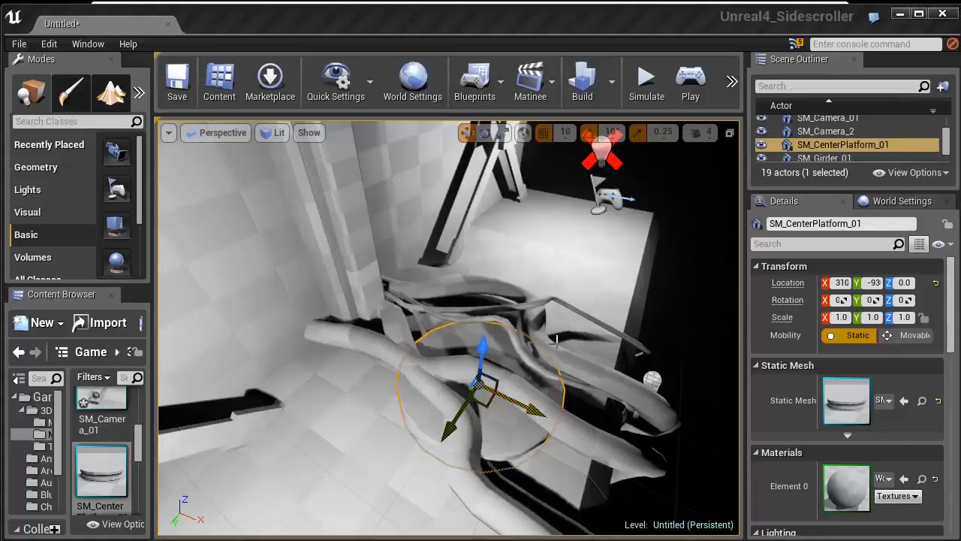
# - Check the Player Start's location, and move the center platform to the matching X 350 and up to Z 110
pyautogui.click(596, 207)
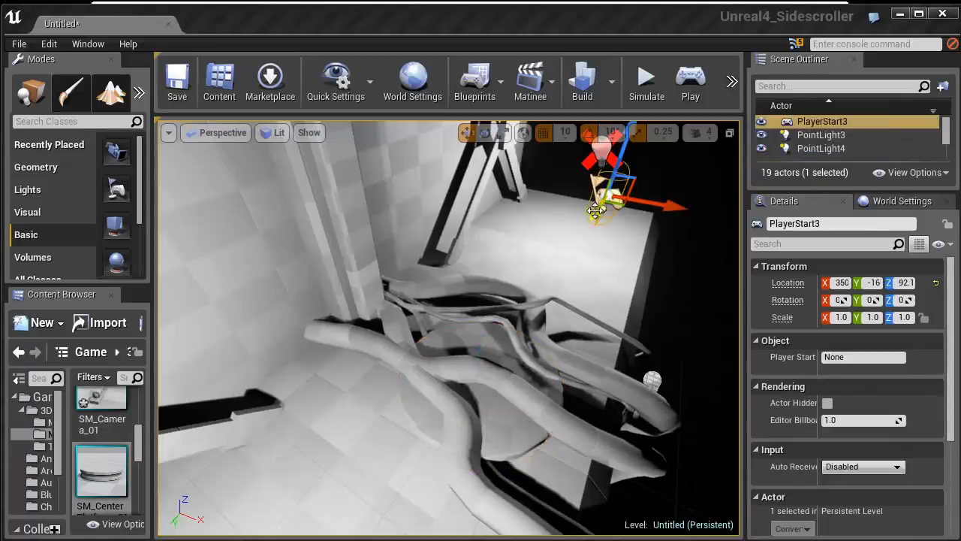
pyautogui.click(503, 451)
pyautogui.moveTo(528, 407); pyautogui.dragTo(551, 415)
pyautogui.moveTo(508, 350); pyautogui.dragTo(506, 305)
pyautogui.moveTo(536, 359); pyautogui.dragTo(513, 328, button='right')
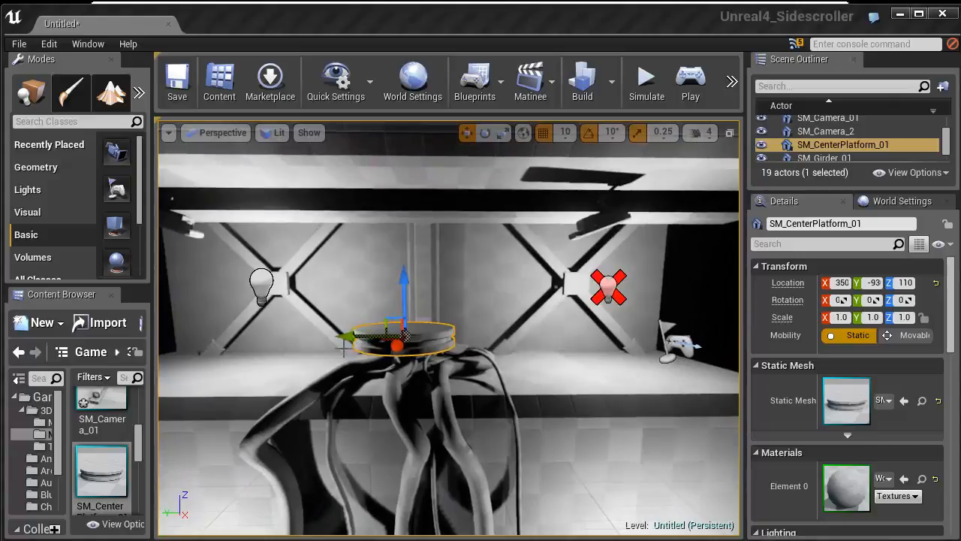
# - Center the platform over the cables along the stage and raise it to Z 160
pyautogui.moveTo(358, 338); pyautogui.dragTo(367, 339)
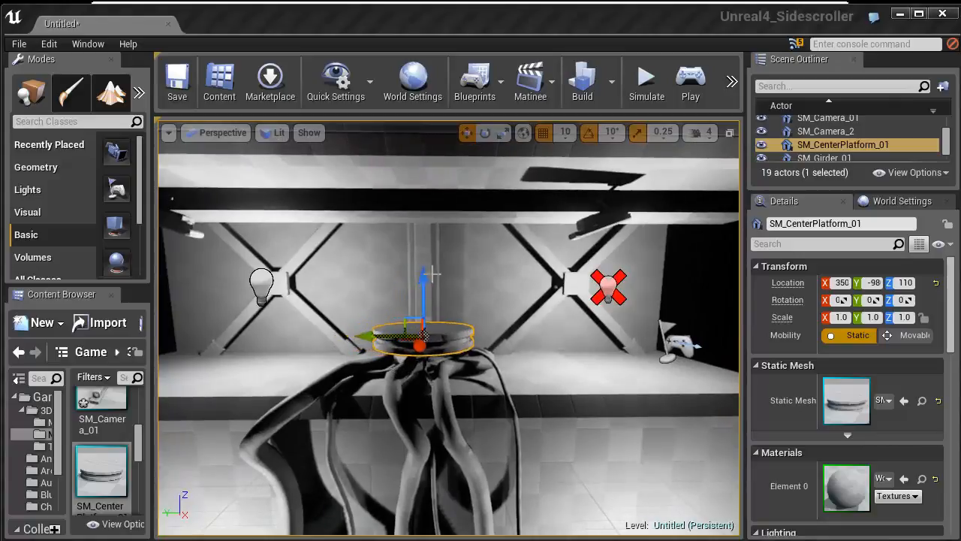
pyautogui.moveTo(425, 276); pyautogui.dragTo(425, 261)
pyautogui.moveTo(451, 318); pyautogui.dragTo(451, 295, button='right')
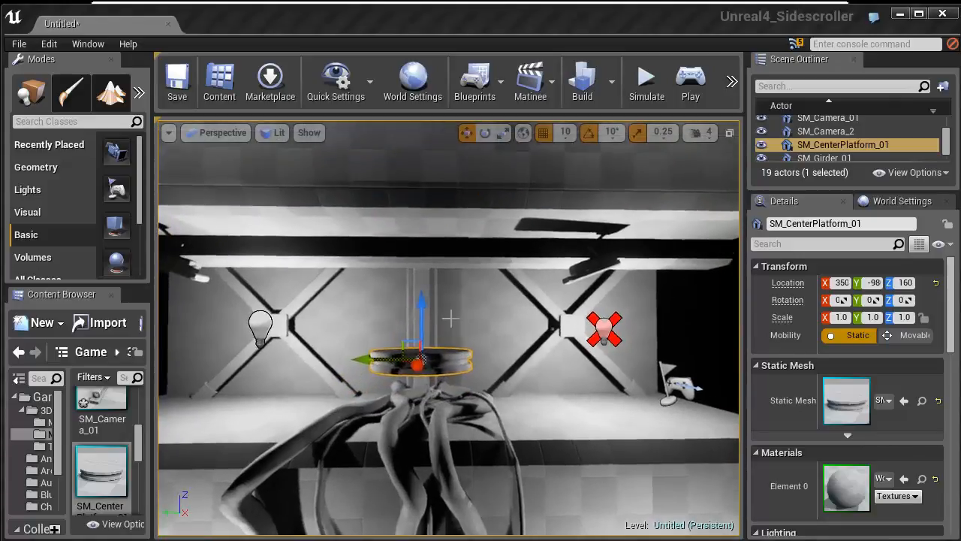
pyautogui.scroll(-2, 450, 318)
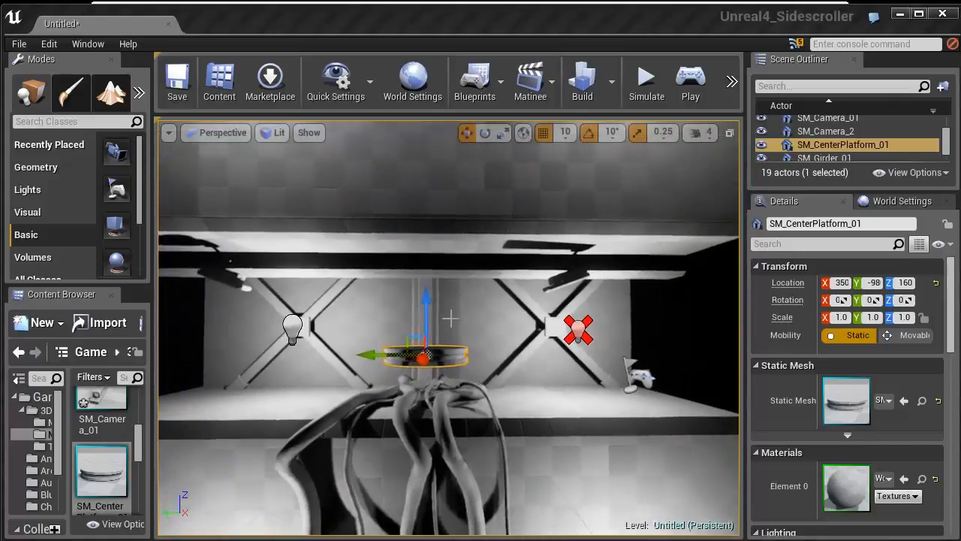
# - Open the SM_CenterPlatform_01 mesh for editing, generate a simplified collision for it, save the mesh and close its editor
pyautogui.doubleClick(99, 477)
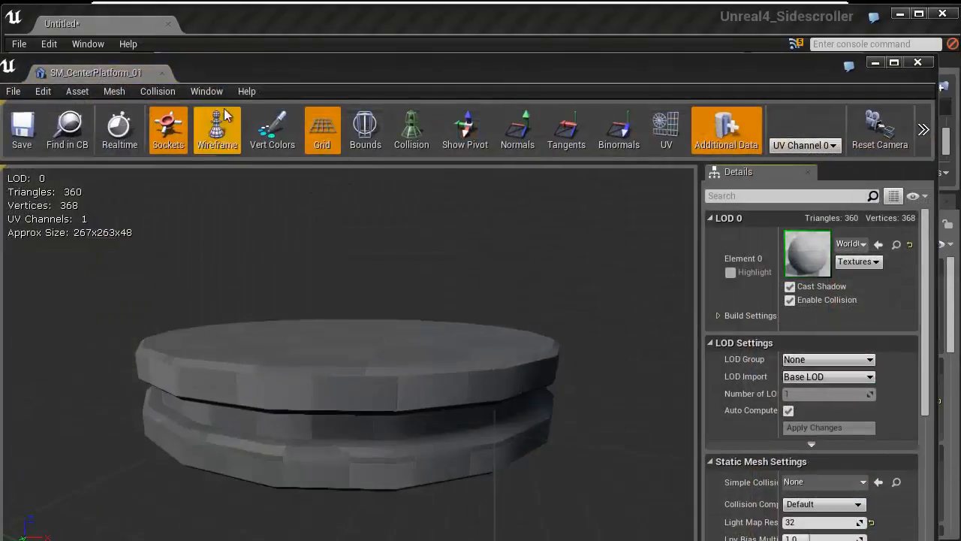
pyautogui.click(158, 90)
pyautogui.click(179, 105)
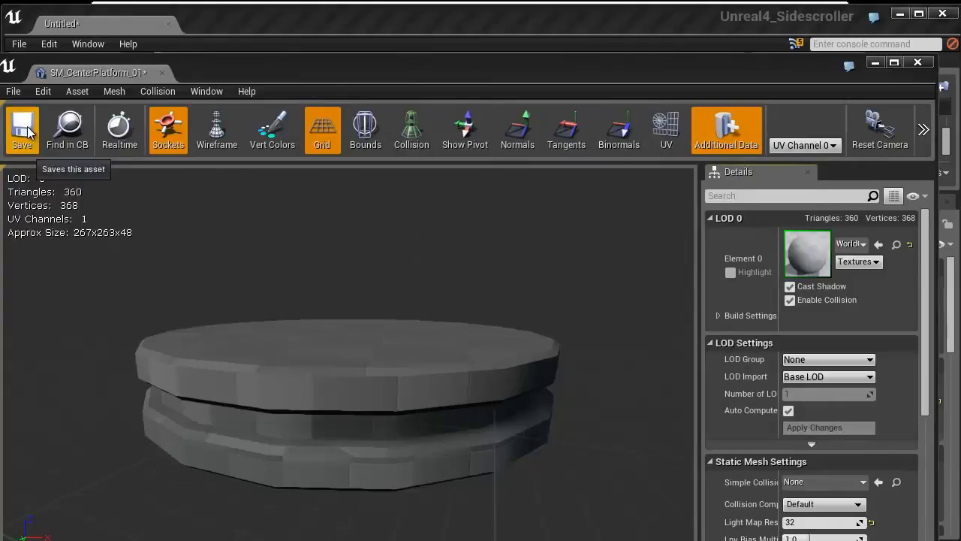
pyautogui.click(917, 63)
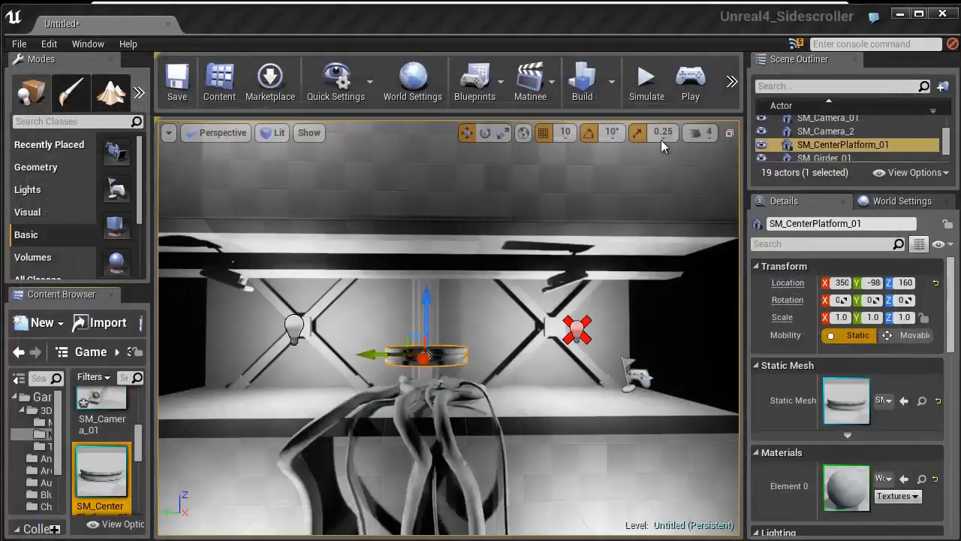
# - Play-test the level, running the character across the stage and jumping on and off the center platform, and stop the session
pyautogui.click(688, 83)
pyautogui.click(497, 252)
pyautogui.press('a')
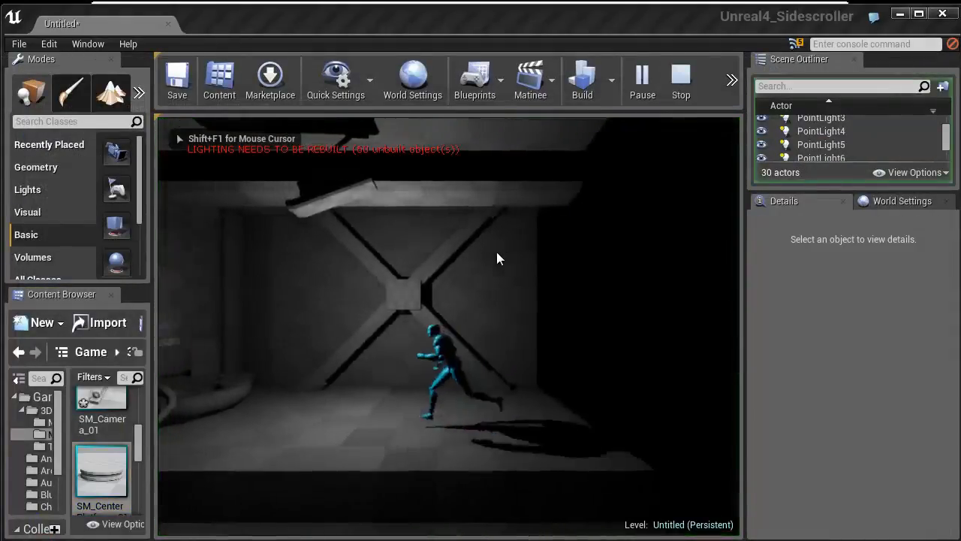
pyautogui.press('space')
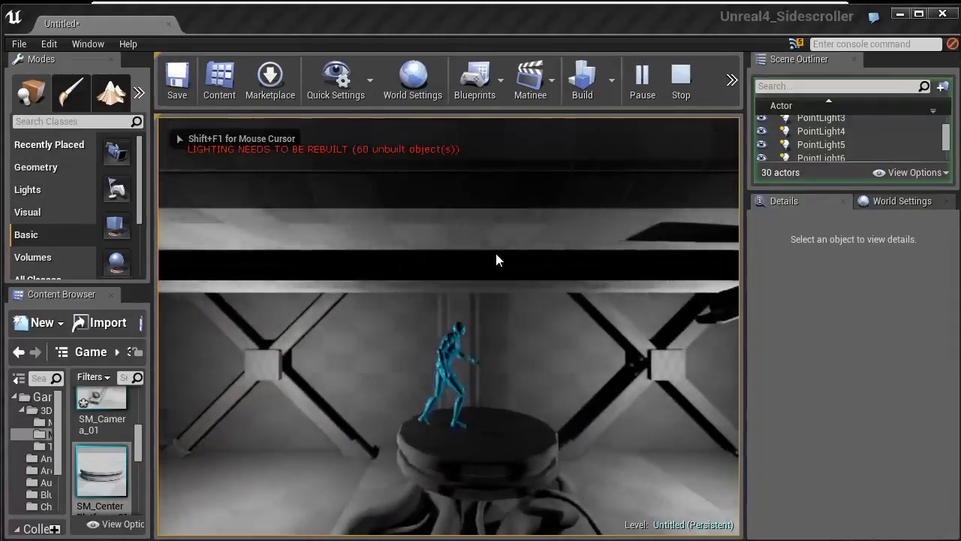
pyautogui.press('a')
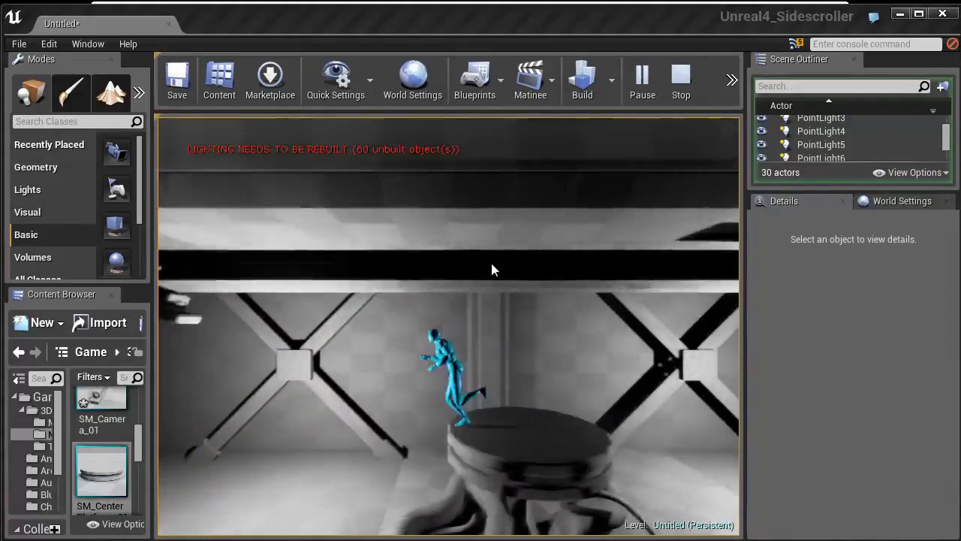
pyautogui.press('d')
pyautogui.press('space')
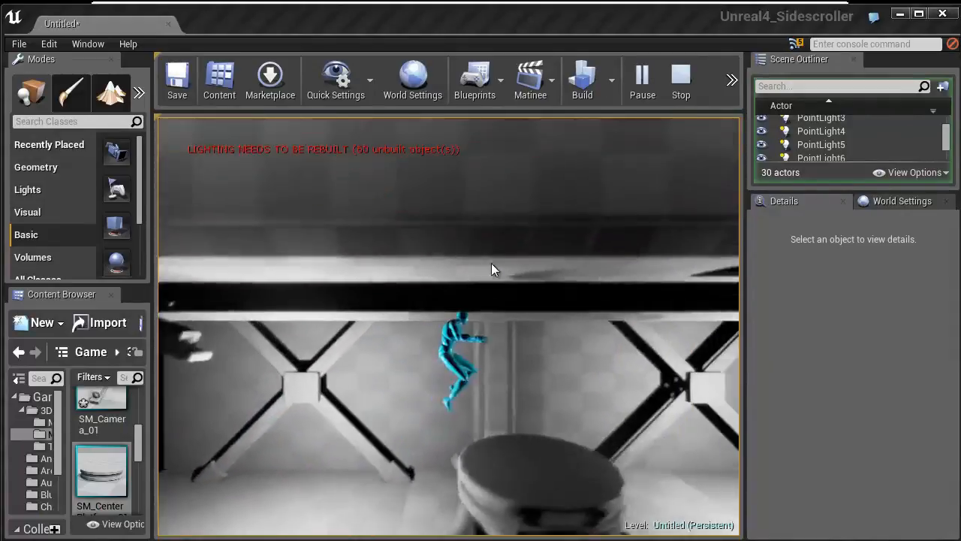
pyautogui.press('a')
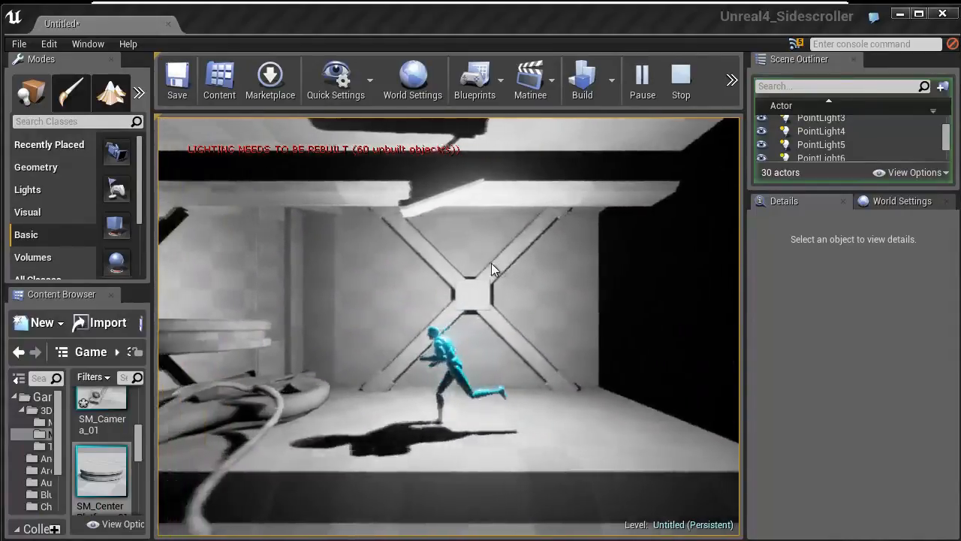
pyautogui.press('space')
pyautogui.press('d')
pyautogui.press('d')
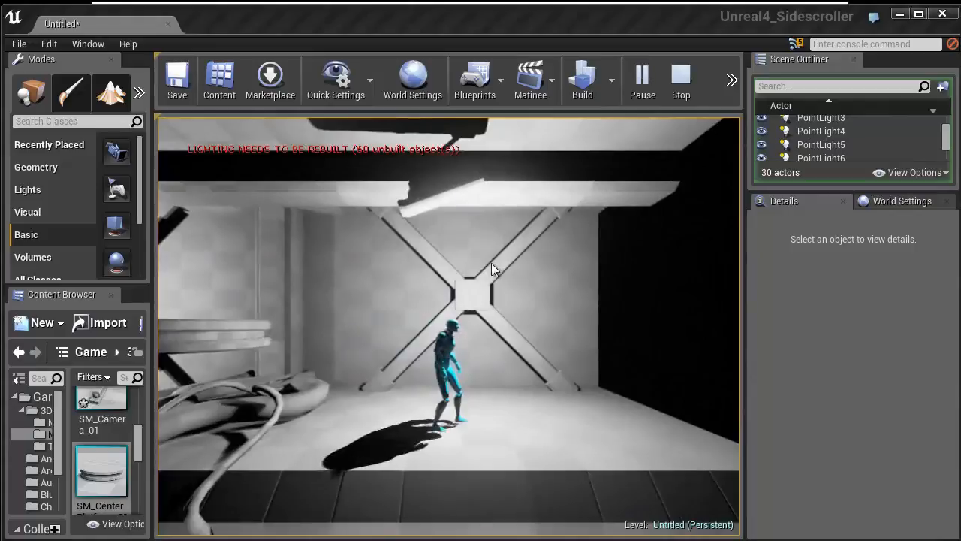
pyautogui.press('Escape')
# - Place the SM_Light_01 mesh in front of the stage and rotate it to 179 degrees about the vertical axis
pyautogui.moveTo(491, 263); pyautogui.dragTo(449, 236, button='right')
pyautogui.press('a')
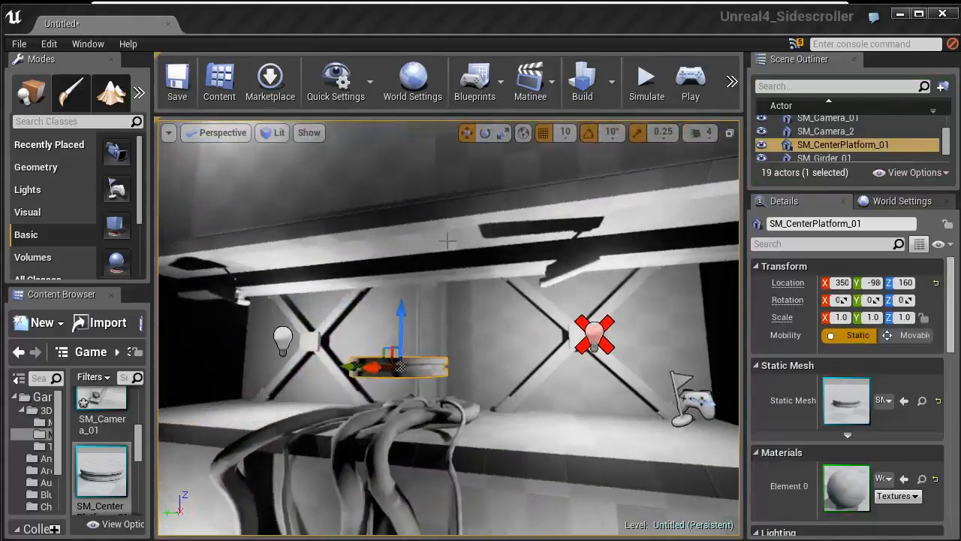
pyautogui.moveTo(138, 445); pyautogui.dragTo(143, 459)
pyautogui.click(115, 429)
pyautogui.moveTo(101, 417); pyautogui.dragTo(220, 432)
pyautogui.moveTo(318, 425); pyautogui.dragTo(259, 464, button='right')
pyautogui.press('e')
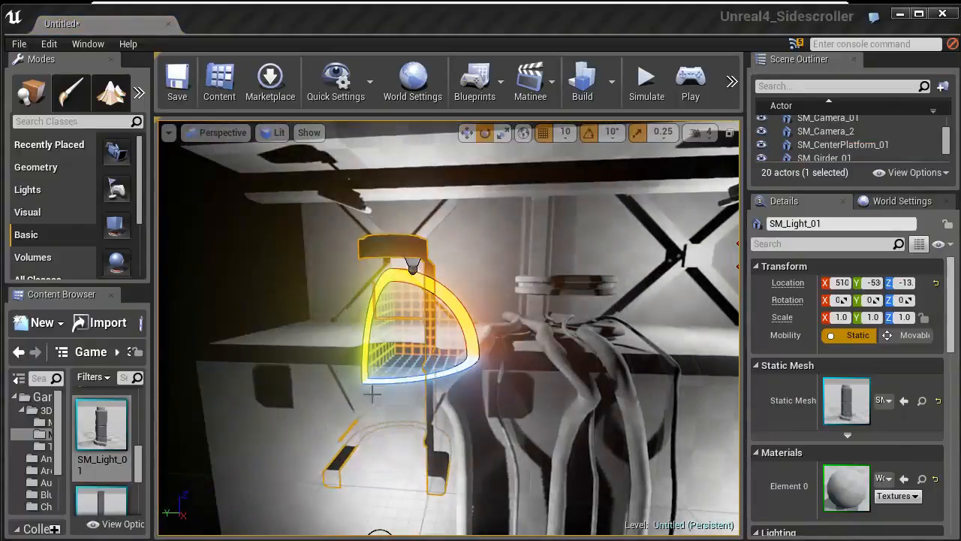
pyautogui.moveTo(398, 381); pyautogui.dragTo(428, 373)
# - Lower the light mesh in front of the stage beside the cables and bring it out to X 540
pyautogui.press('w')
pyautogui.moveTo(455, 358); pyautogui.dragTo(335, 363, button='right')
pyautogui.press('d')
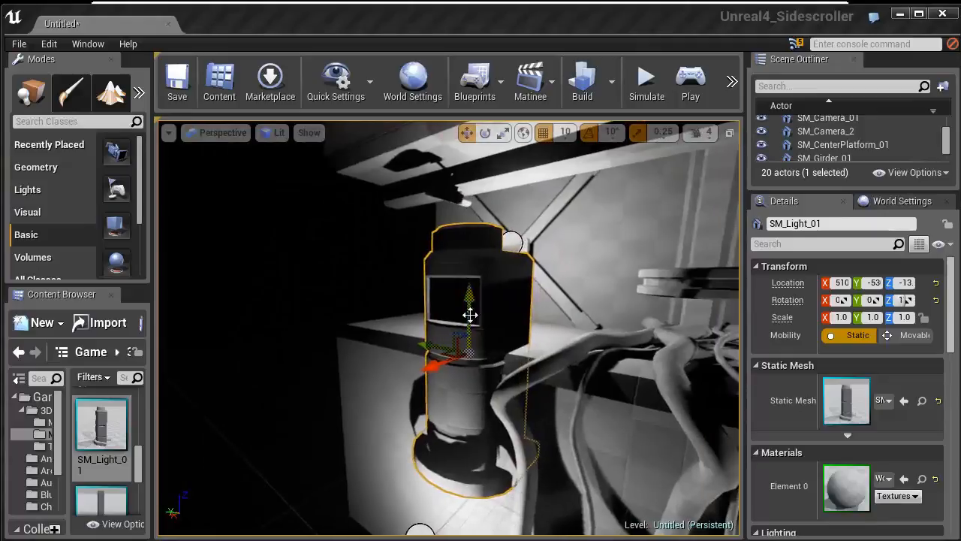
pyautogui.moveTo(469, 303); pyautogui.dragTo(386, 432)
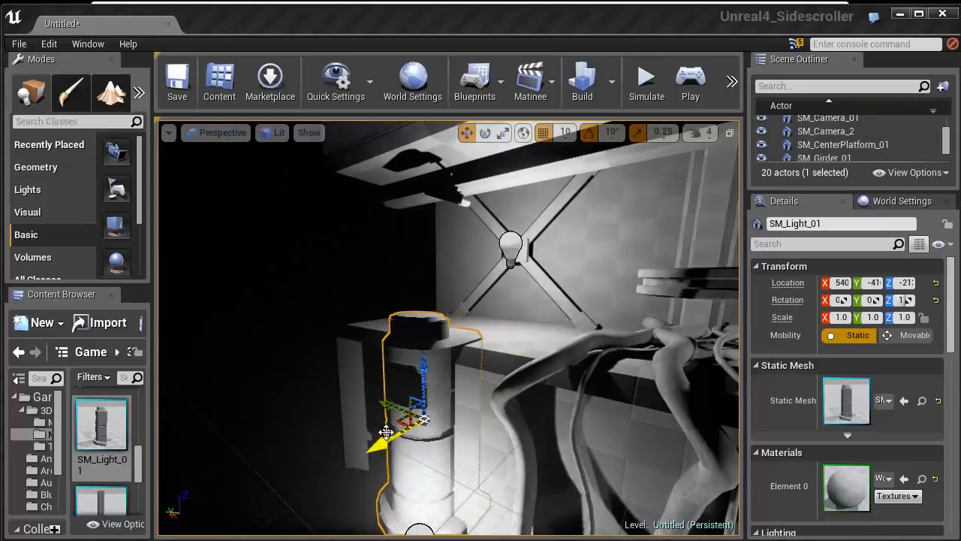
pyautogui.moveTo(532, 446); pyautogui.dragTo(531, 443, button='right')
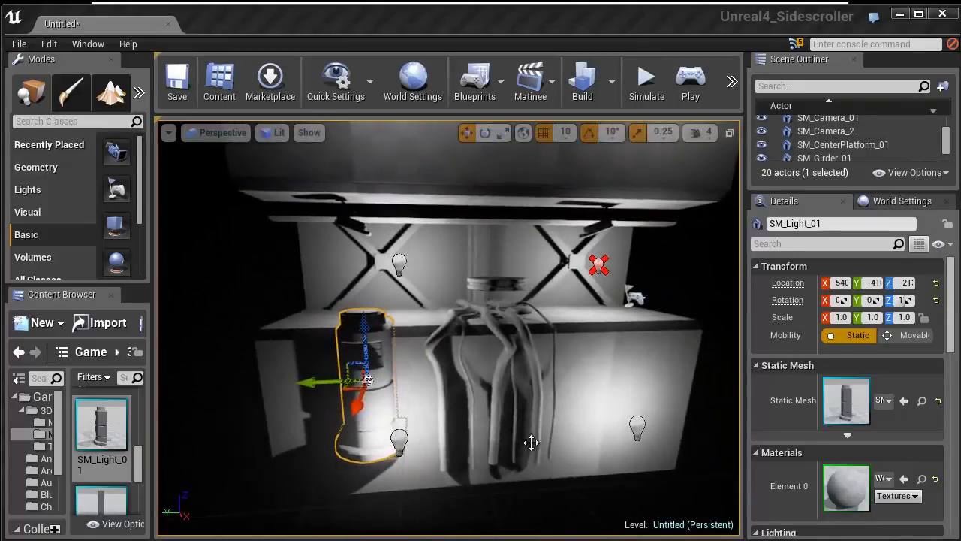
# - Duplicate the light mesh along Y to the other side of the cables, beneath the stage's Player Start end
pyautogui.moveTo(315, 385); pyautogui.dragTo(582, 381)
pyautogui.moveTo(581, 382); pyautogui.dragTo(585, 382, button='right')
pyautogui.moveTo(468, 373); pyautogui.dragTo(459, 373)
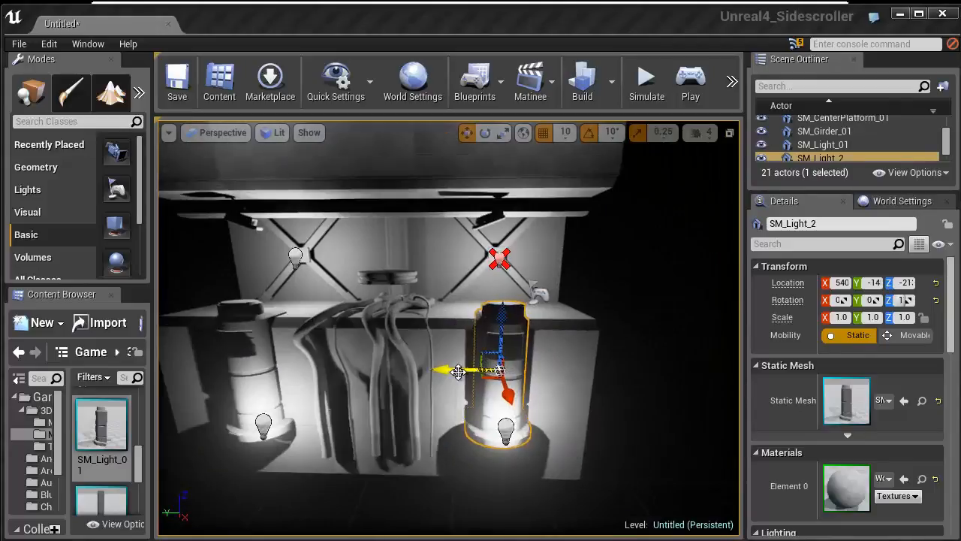
# - Play-test the level to see the two foreground light meshes from the game camera, and stop the session
pyautogui.click(687, 81)
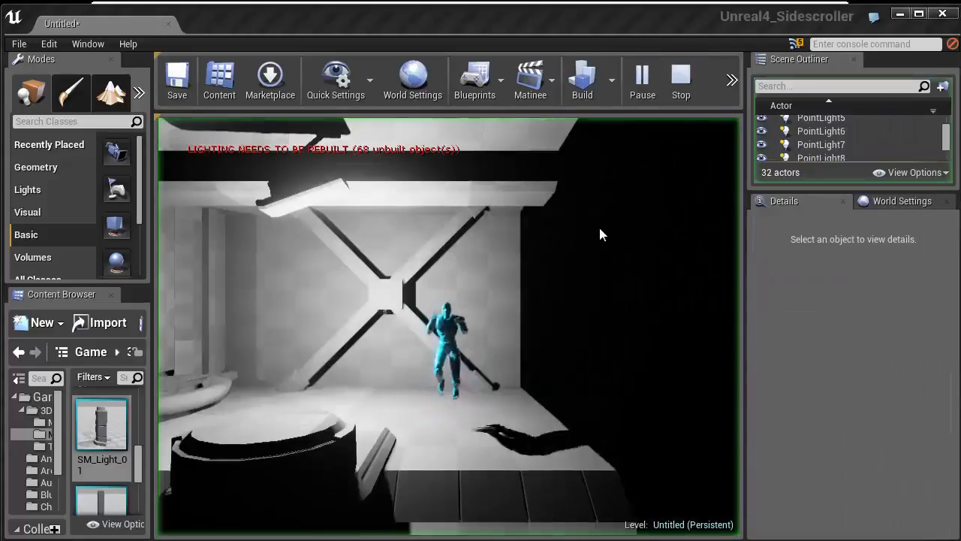
pyautogui.press('a')
pyautogui.press('a')
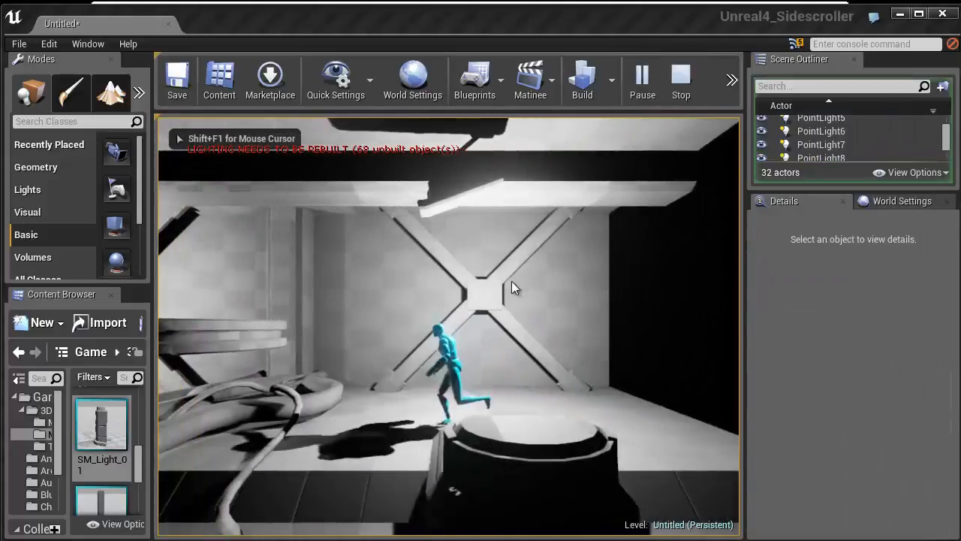
pyautogui.press('a')
pyautogui.press('space')
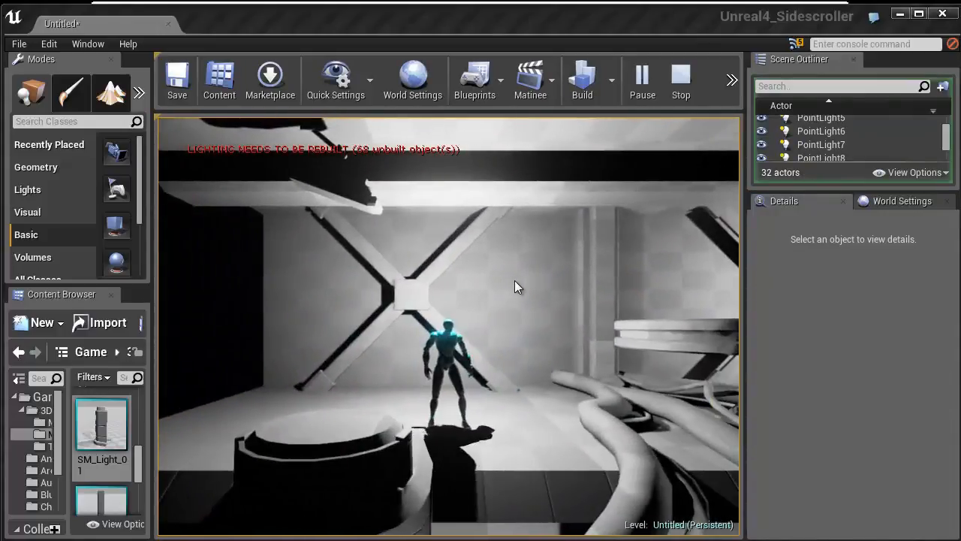
pyautogui.press('Escape')
# - Select both foreground light meshes and raise them together by 10 units
pyautogui.moveTo(512, 310); pyautogui.dragTo(607, 333, button='right')
pyautogui.press('s')
pyautogui.keyDown('ctrl'); pyautogui.click(342, 394); pyautogui.keyUp('ctrl')
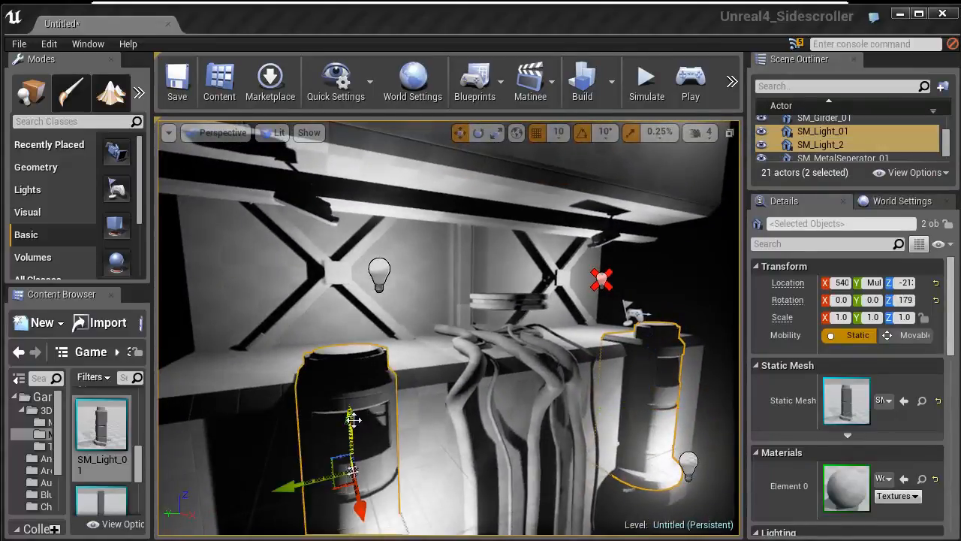
pyautogui.moveTo(352, 413); pyautogui.dragTo(350, 412)
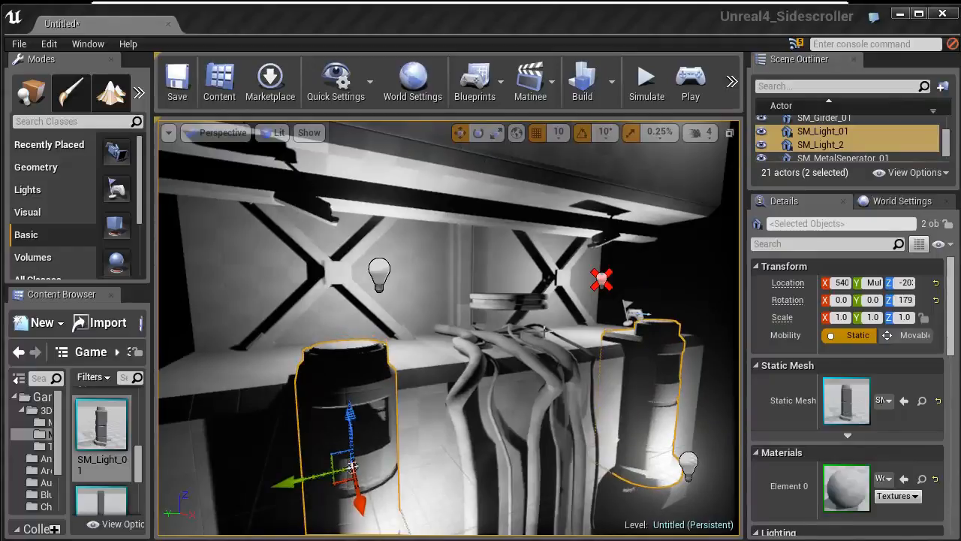
pyautogui.click(665, 295)
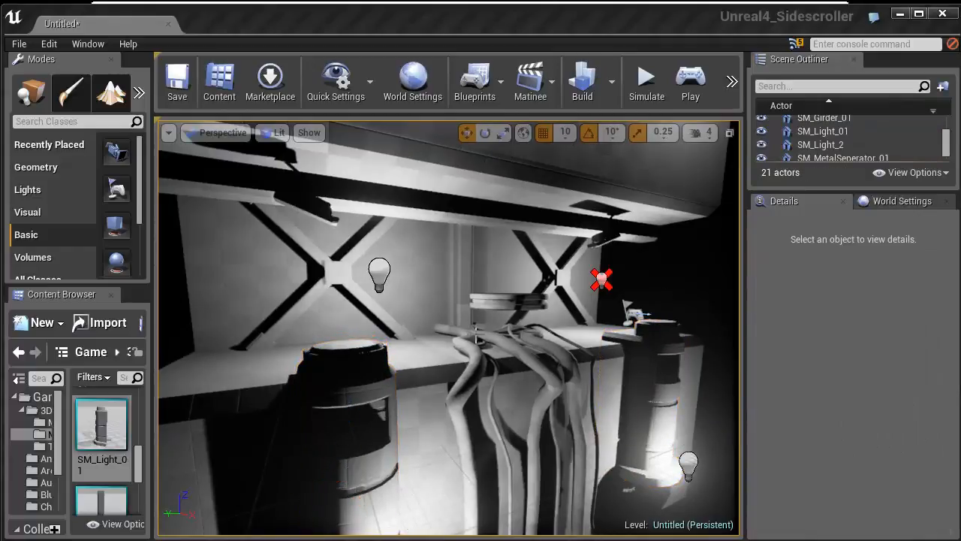
# - Place the SM_Vent_01 mesh in the level, rotate it to face the front, and set its location to 0, 0, 0
pyautogui.moveTo(140, 468); pyautogui.dragTo(143, 484)
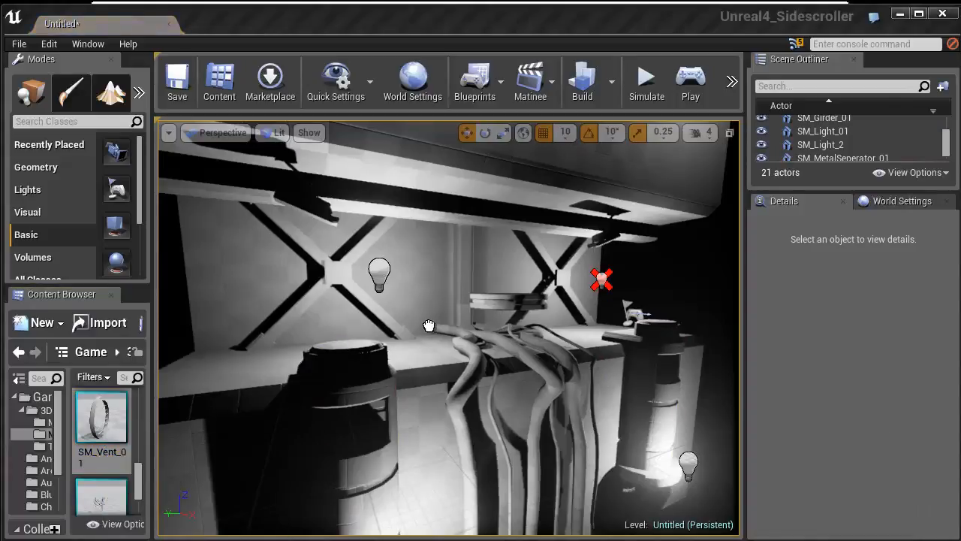
pyautogui.moveTo(419, 342); pyautogui.dragTo(640, 365)
pyautogui.press('e')
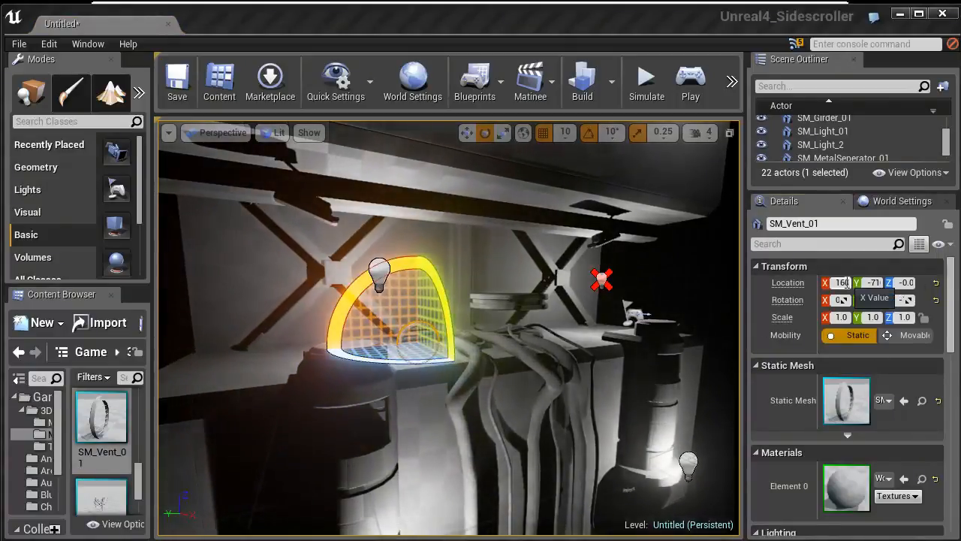
pyautogui.press('Tab')
pyautogui.write('0')
pyautogui.press('Tab')
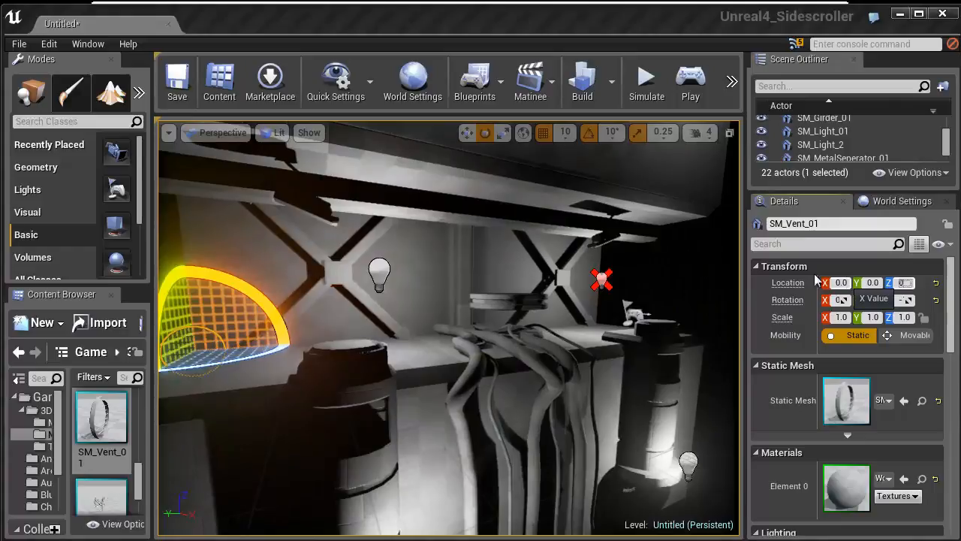
# - Move the vent along the back wall to between the central pillar and the cross girder, at height Z 140
pyautogui.press('f')
pyautogui.press('w')
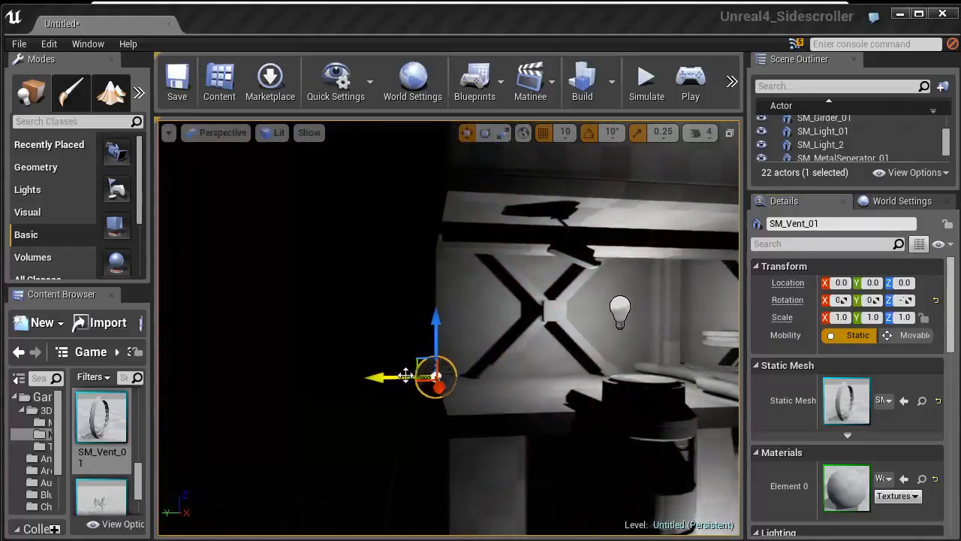
pyautogui.moveTo(401, 377); pyautogui.dragTo(643, 371)
pyautogui.moveTo(676, 348); pyautogui.dragTo(678, 374, button='right')
pyautogui.press('w')
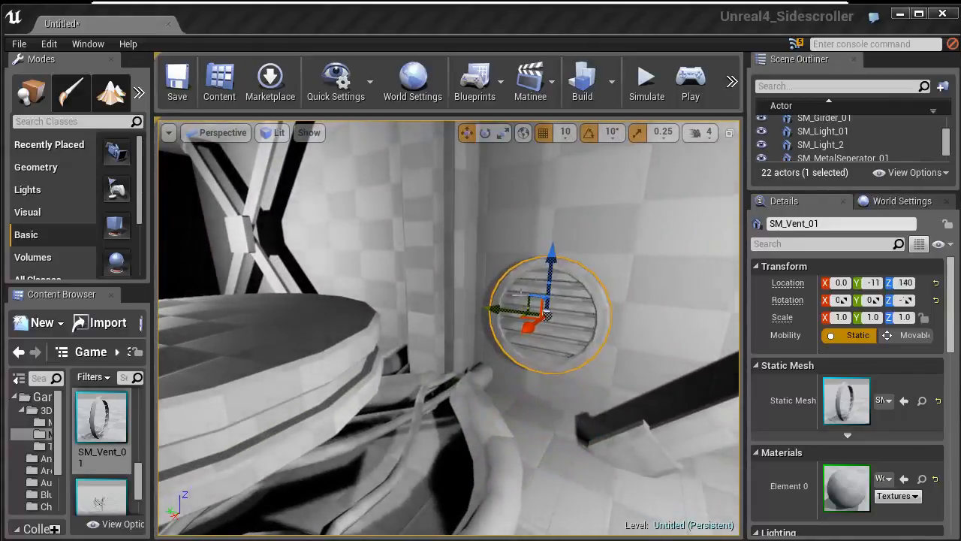
pyautogui.moveTo(500, 306); pyautogui.dragTo(530, 312)
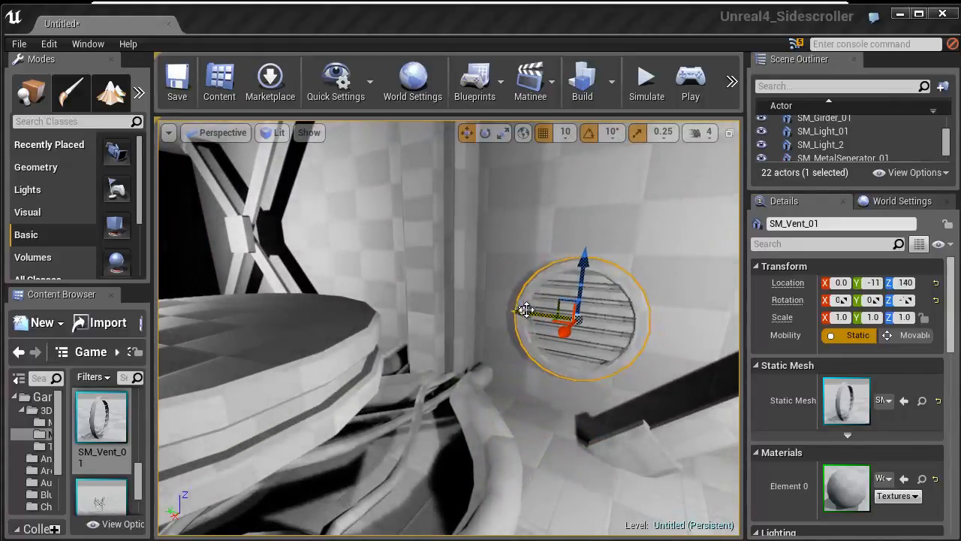
# - Duplicate the vent straight up the back wall to Z 320
pyautogui.moveTo(528, 320); pyautogui.dragTo(546, 303, button='right')
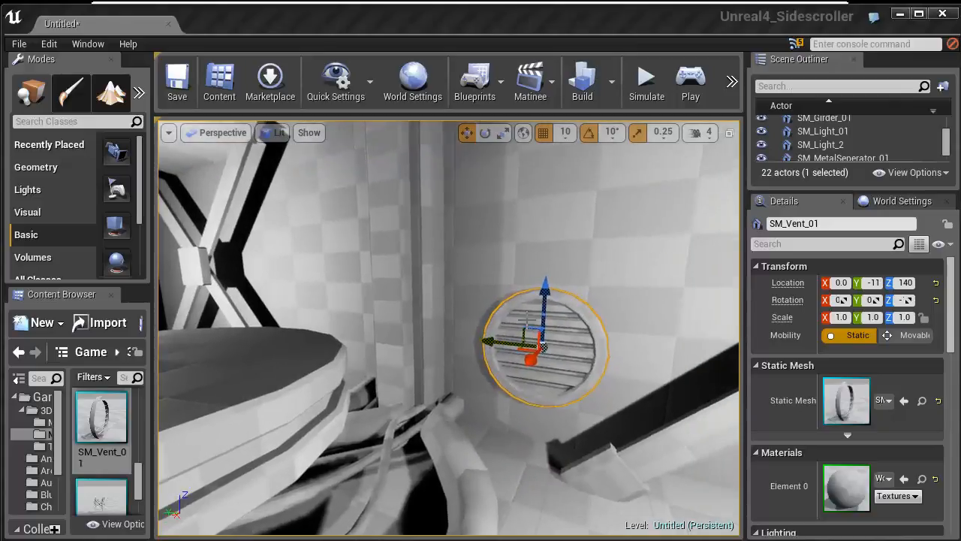
pyautogui.keyDown('alt'); pyautogui.moveTo(541, 298); pyautogui.dragTo(552, 181); pyautogui.keyUp('alt')
pyautogui.moveTo(551, 182); pyautogui.dragTo(557, 162, button='right')
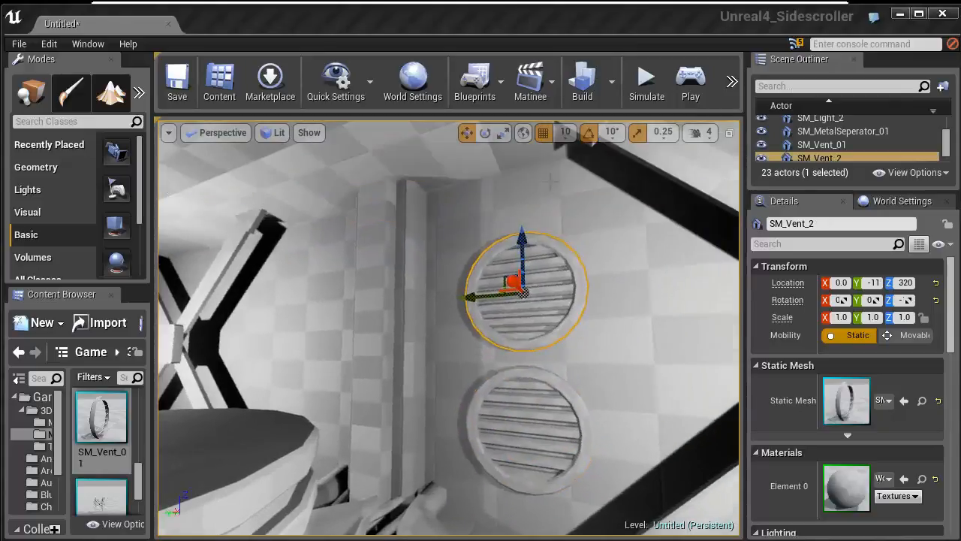
# - Play-test the level, running and jumping back and forth over the center platform past the two wall vents, and end the session
pyautogui.hotkey('alt', 'p')
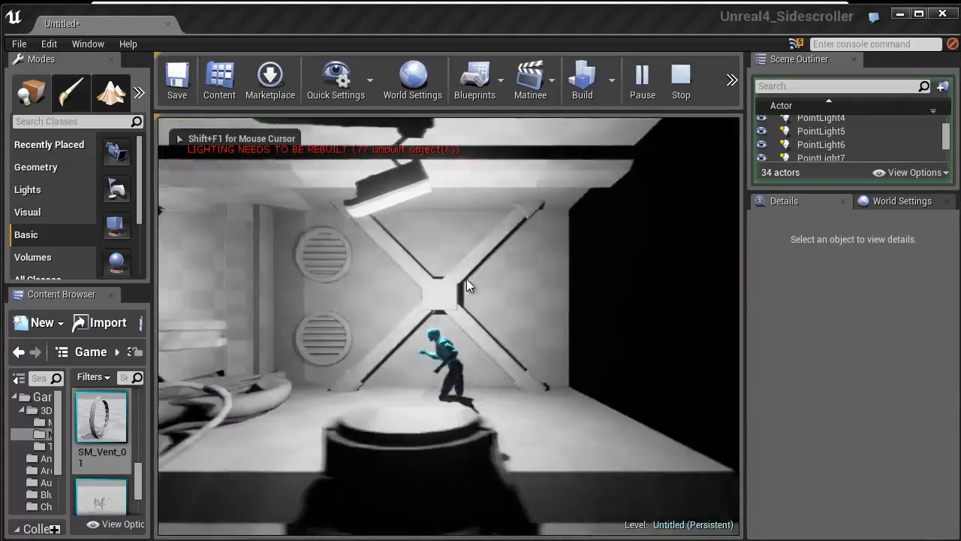
pyautogui.press('d')
pyautogui.press('space')
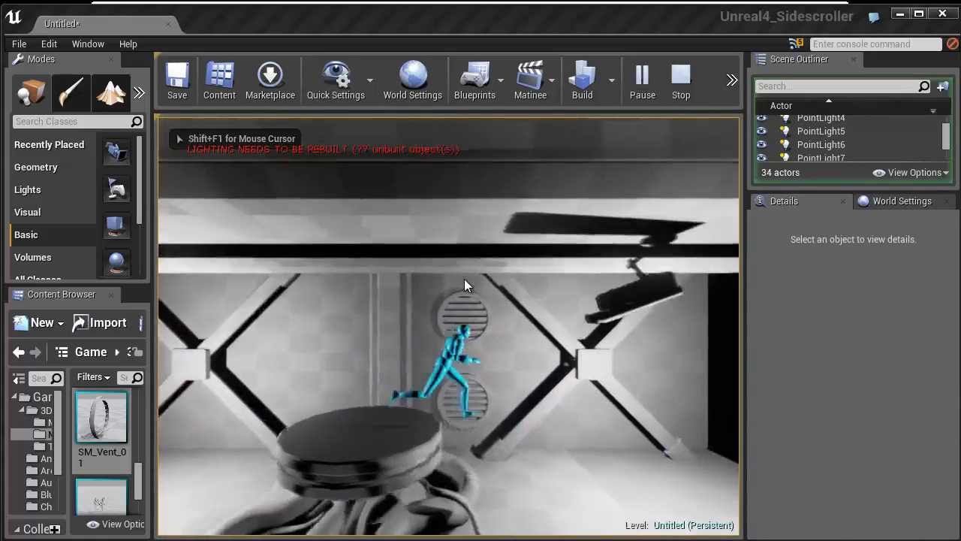
pyautogui.press('a')
pyautogui.press('space')
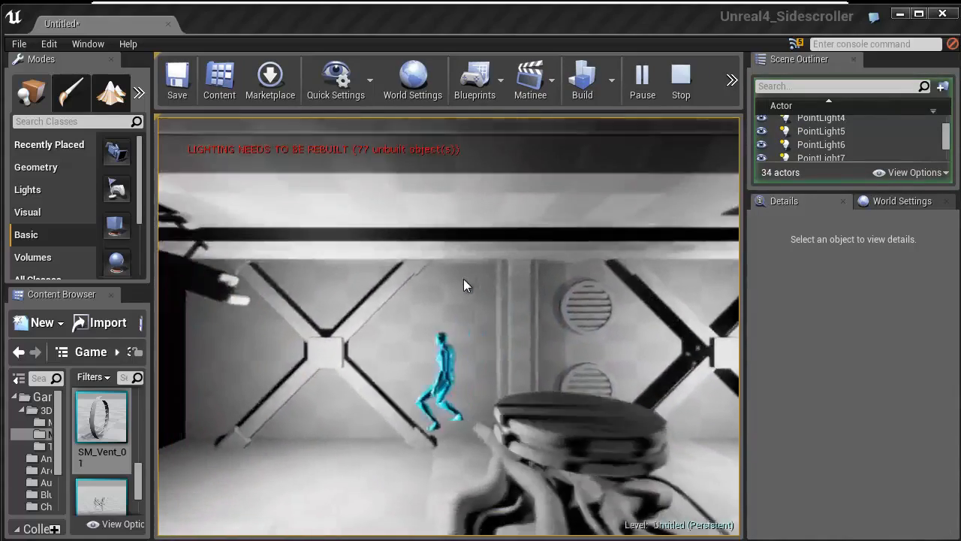
pyautogui.press('d')
pyautogui.press('space')
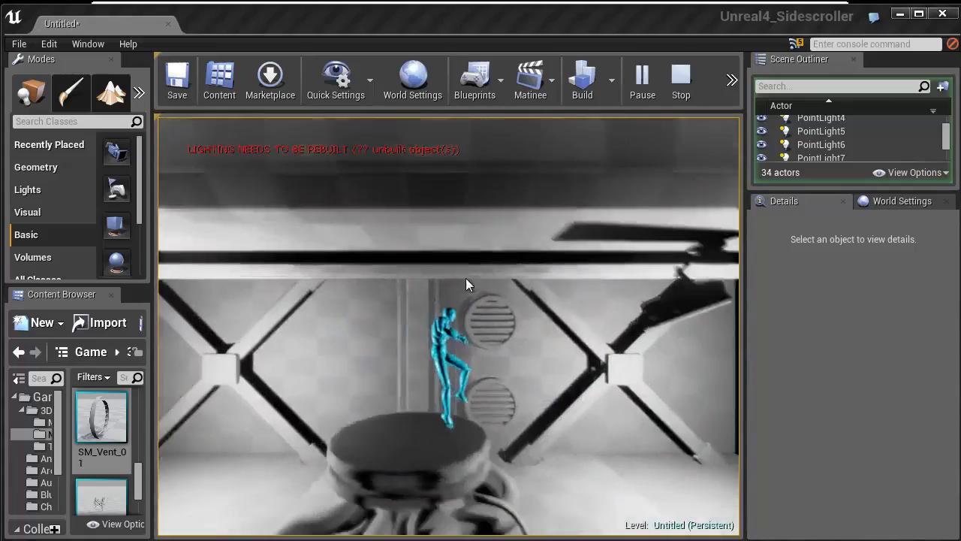
pyautogui.press('a')
pyautogui.press('space')
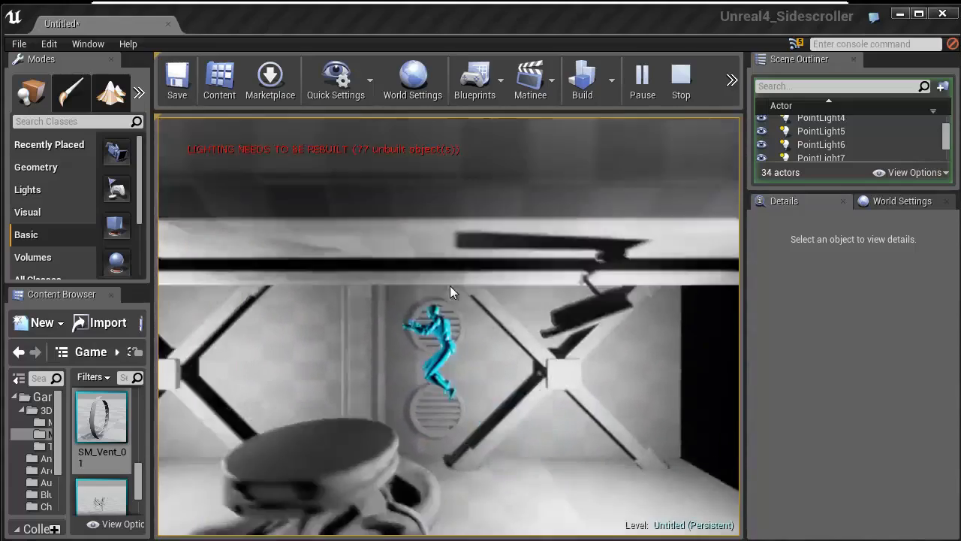
pyautogui.press('a')
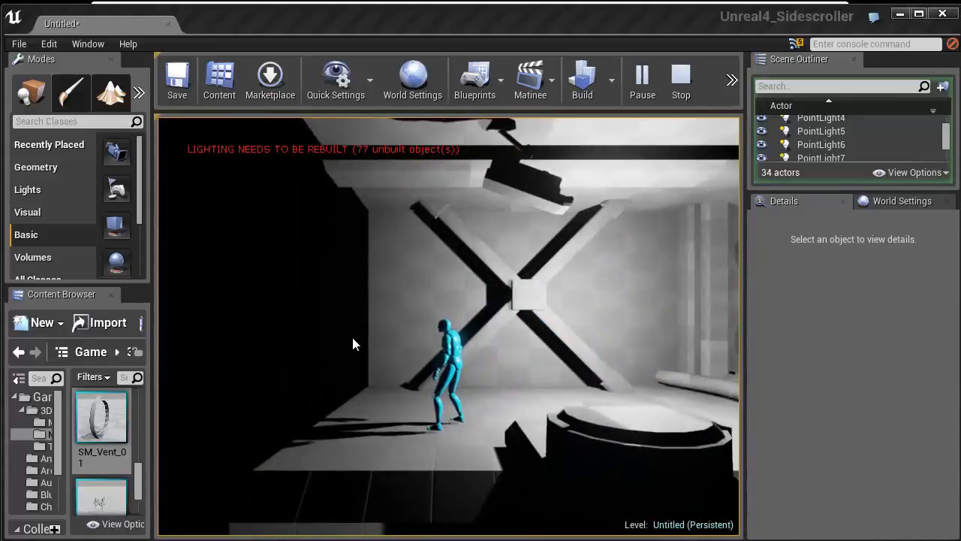
pyautogui.press('d')
pyautogui.press('space')
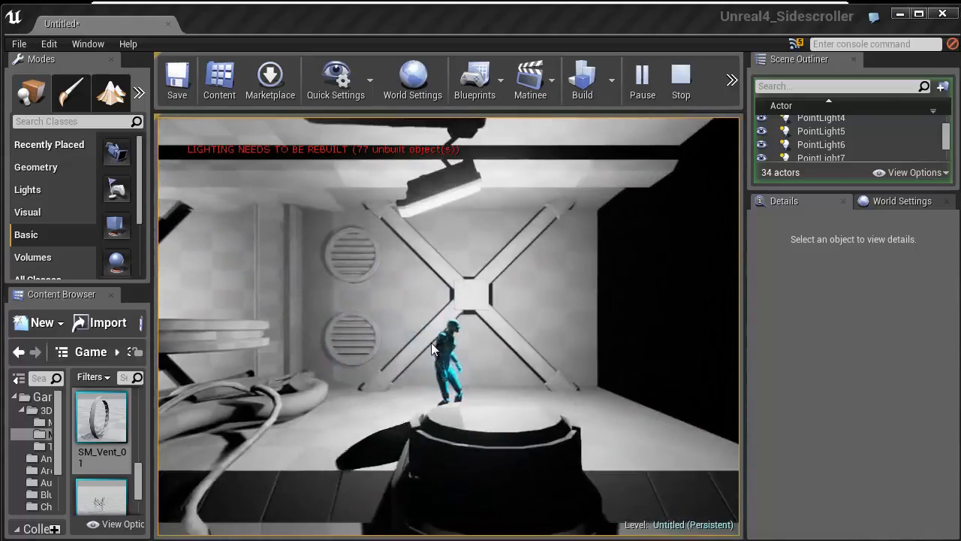
pyautogui.press('a')
pyautogui.press('space')
pyautogui.press('d')
pyautogui.press('space')
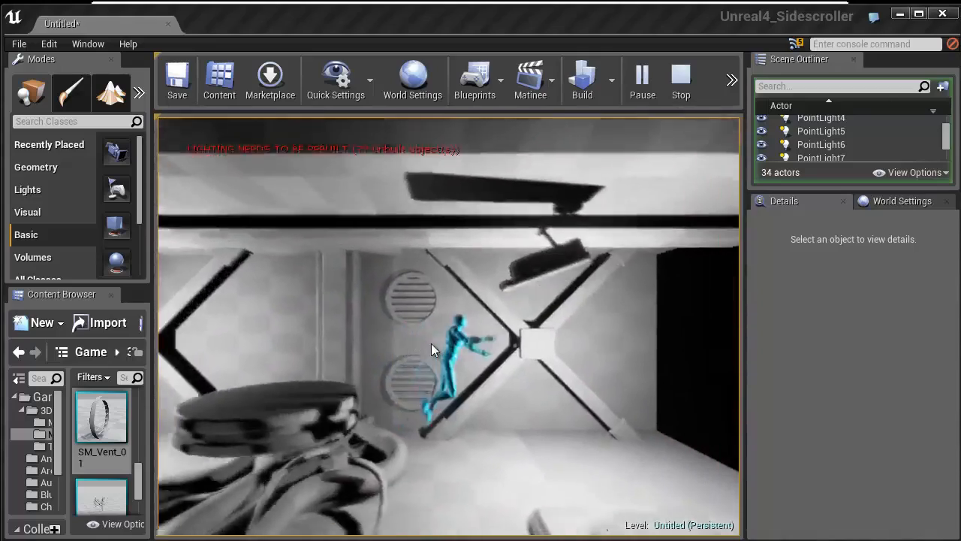
pyautogui.press('a')
pyautogui.press('space')
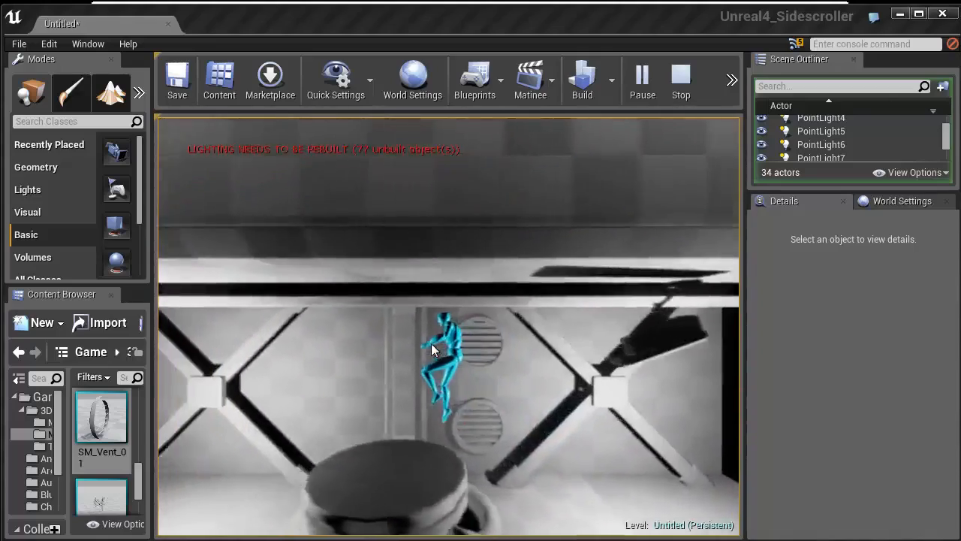
pyautogui.press('d')
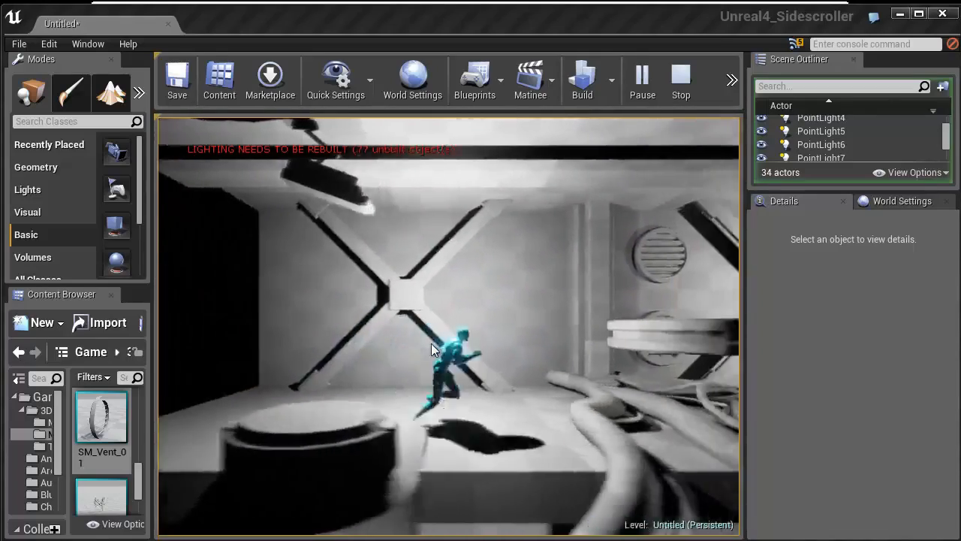
pyautogui.press('space')
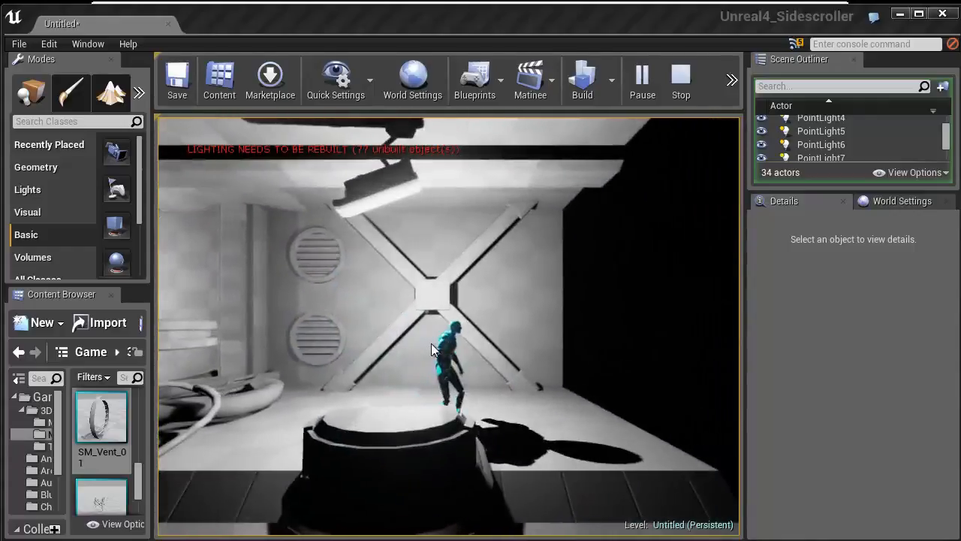
pyautogui.press('Escape')
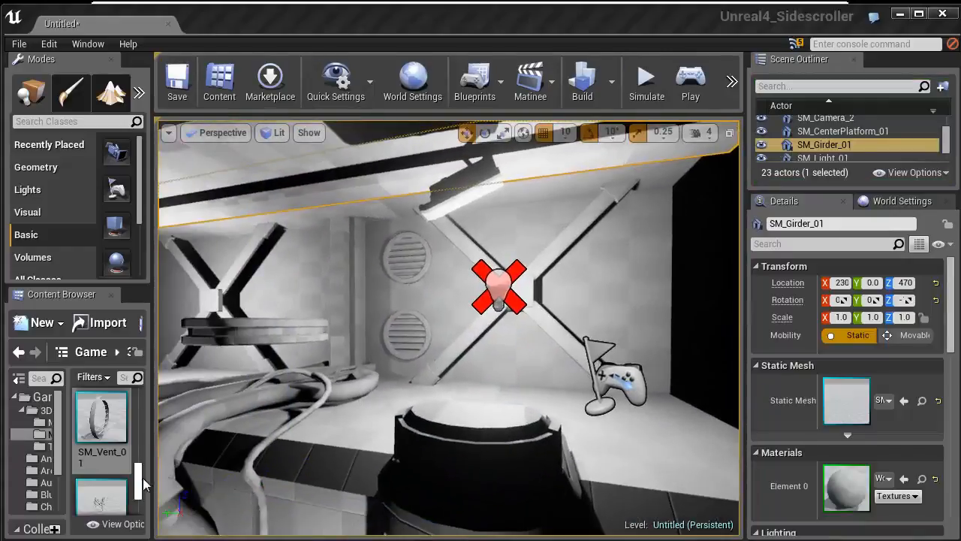
# - Place the SM_Wires_01 mesh in the level and raise it to ceiling height at X 260, Y 0, Z 400
pyautogui.moveTo(118, 461); pyautogui.dragTo(277, 441)
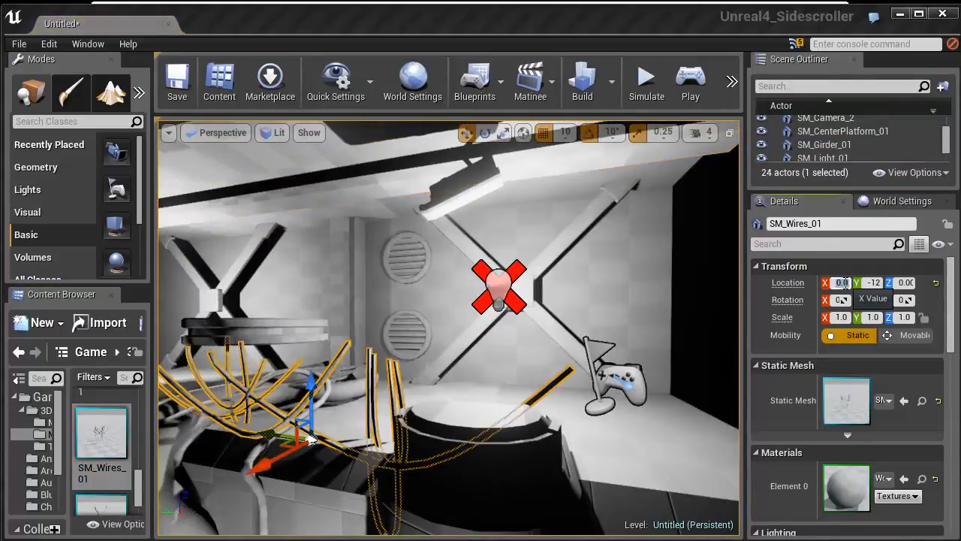
pyautogui.press('a')
pyautogui.moveTo(525, 279); pyautogui.dragTo(640, 313, button='right')
pyautogui.moveTo(309, 390); pyautogui.dragTo(383, 410)
pyautogui.moveTo(354, 378); pyautogui.dragTo(352, 108)
pyautogui.press('f')
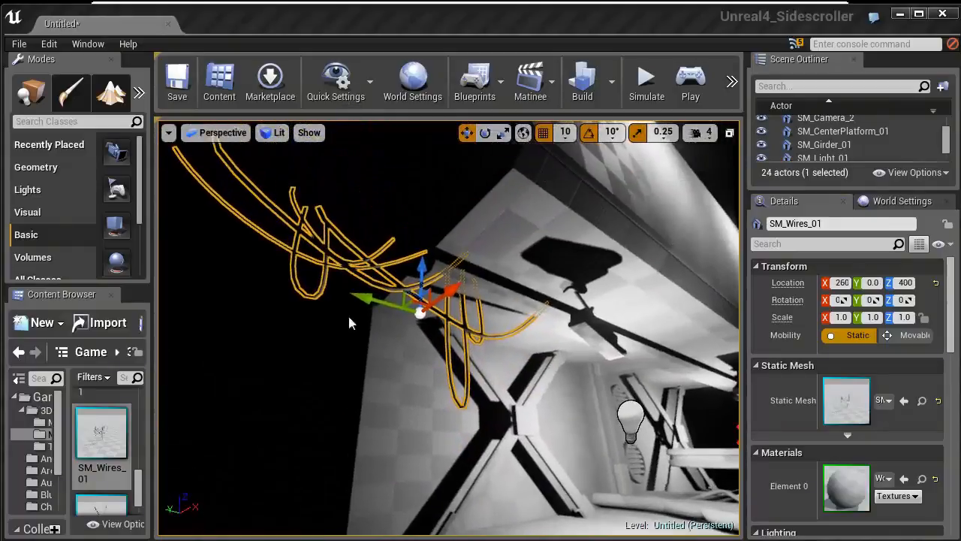
# - Move the wires along the ceiling to hang beside SM_Camera_2 in front of the cross girder, and shift that camera to X 380
pyautogui.moveTo(371, 293); pyautogui.dragTo(566, 344)
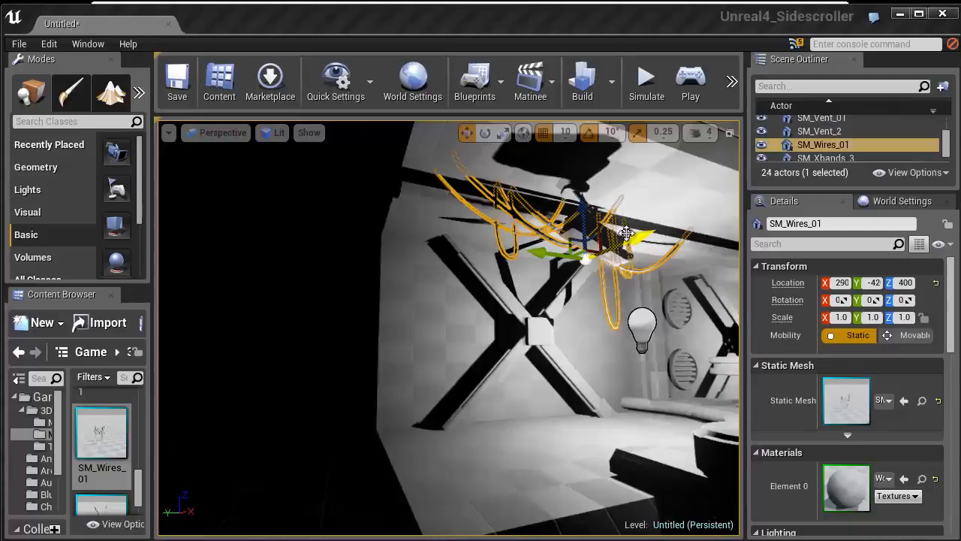
pyautogui.keyDown('alt'); pyautogui.moveTo(675, 257); pyautogui.dragTo(628, 231); pyautogui.keyUp('alt')
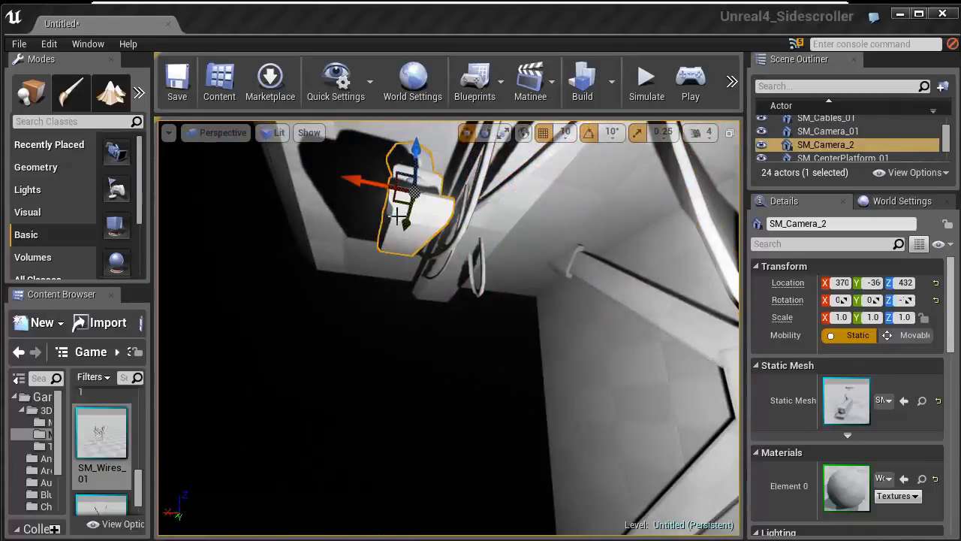
pyautogui.keyDown('alt'); pyautogui.moveTo(344, 177); pyautogui.dragTo(473, 165); pyautogui.keyUp('alt')
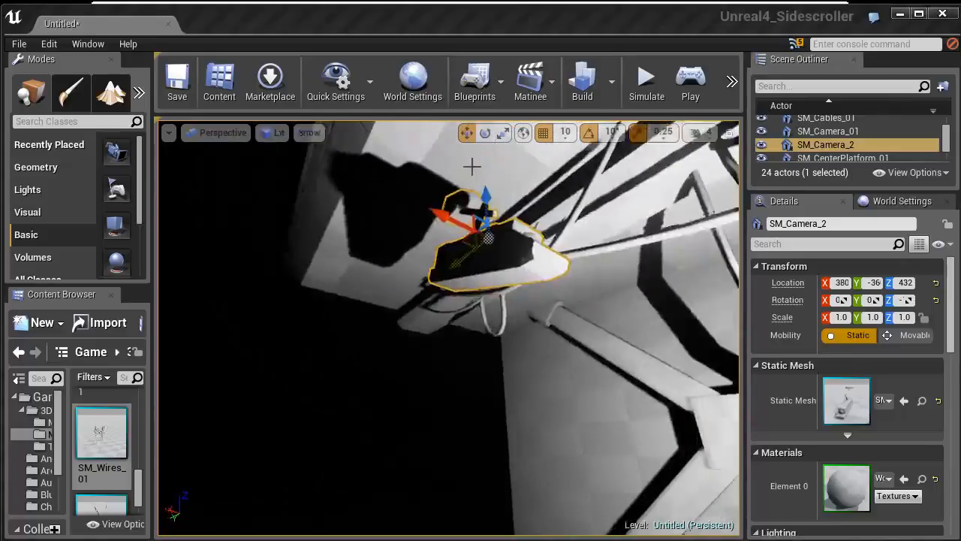
# - Play-test the level with the hanging wires, running beneath them and jumping back and forth over the center platform
pyautogui.click(685, 82)
pyautogui.click(491, 323)
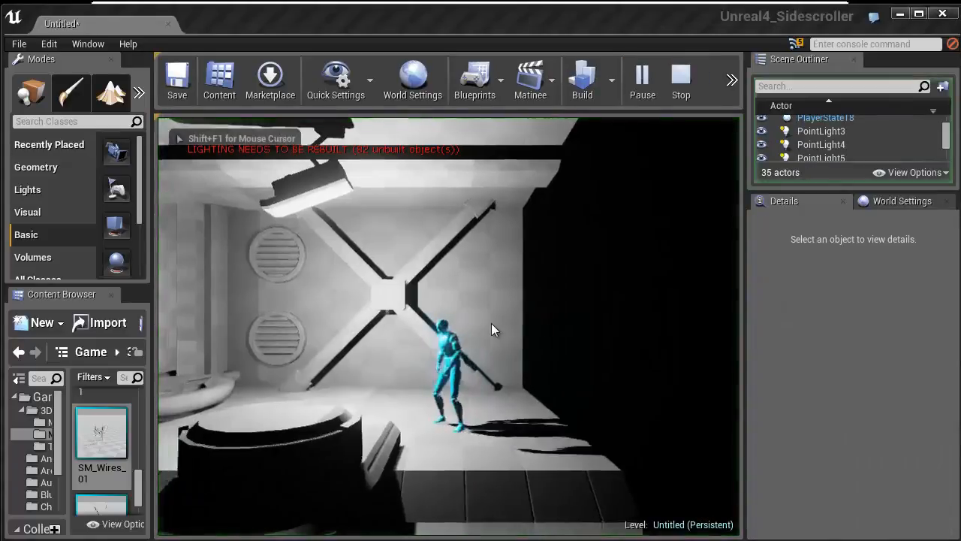
pyautogui.press('a')
pyautogui.press('space')
pyautogui.press('a')
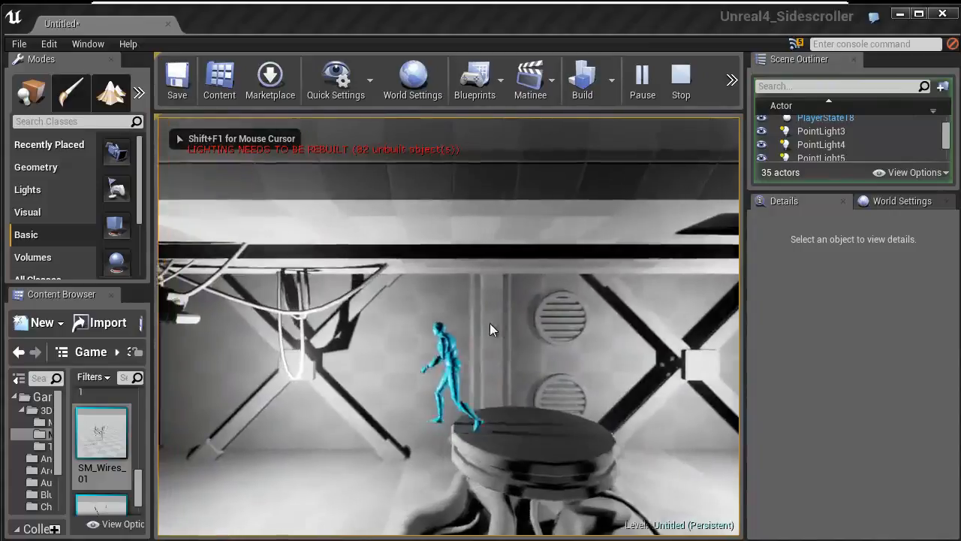
pyautogui.press('d')
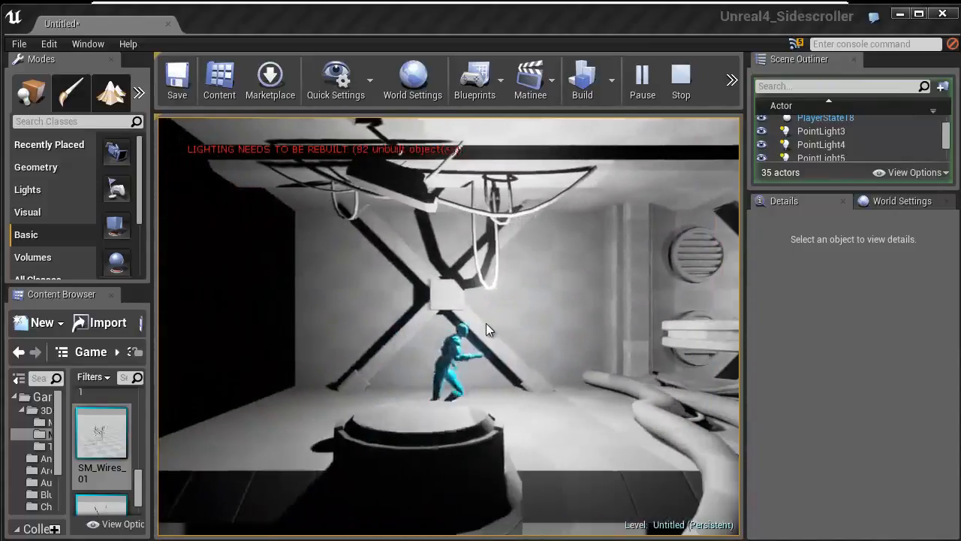
pyautogui.press('d')
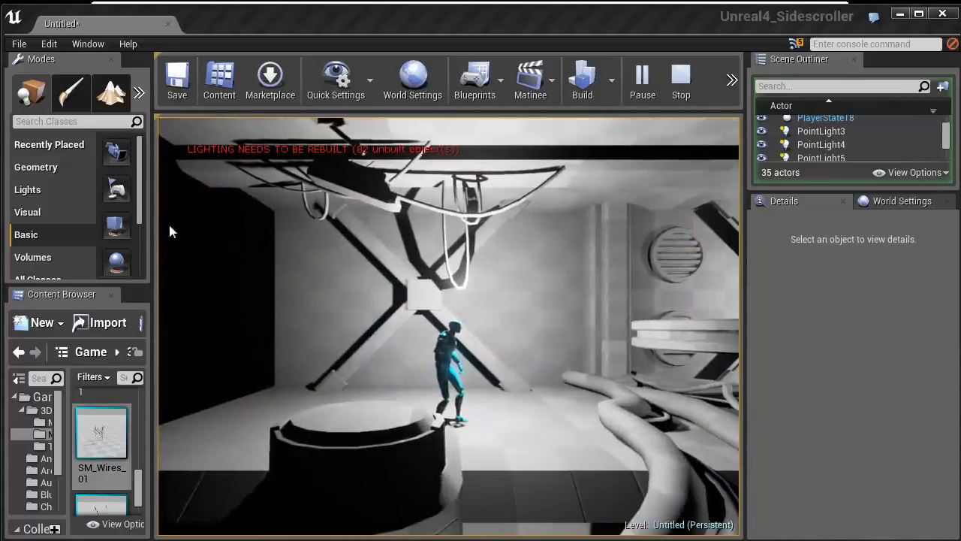
pyautogui.press('d')
pyautogui.press('space')
pyautogui.press('d')
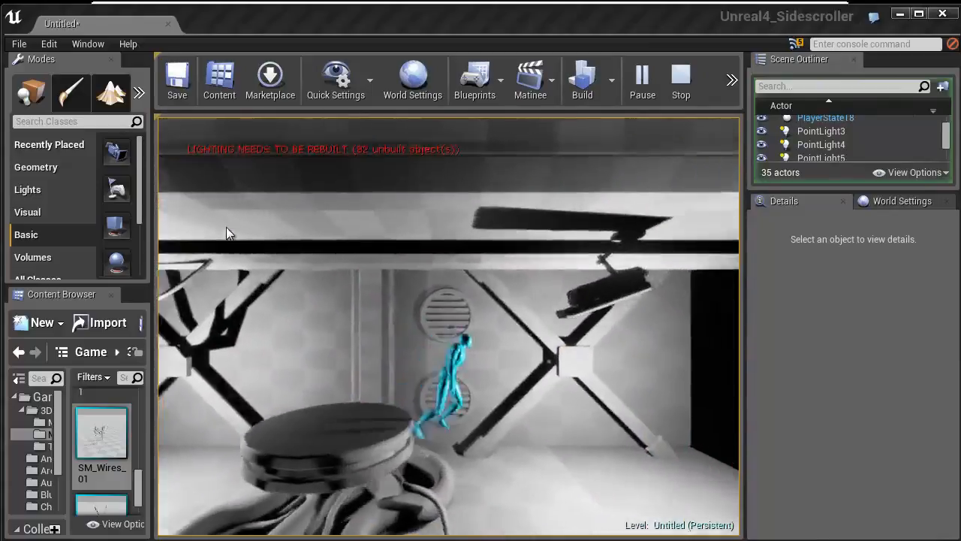
pyautogui.press('a')
pyautogui.press('space')
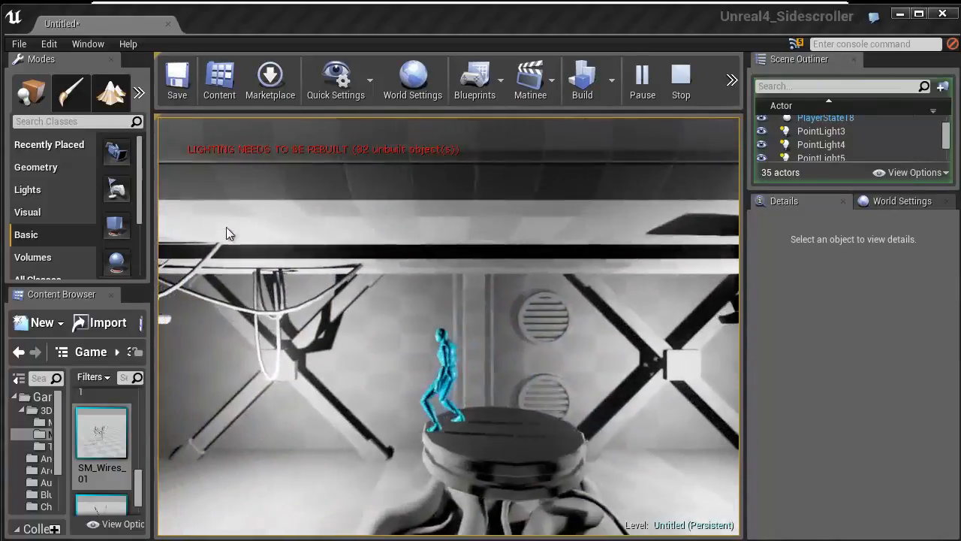
pyautogui.press('a')
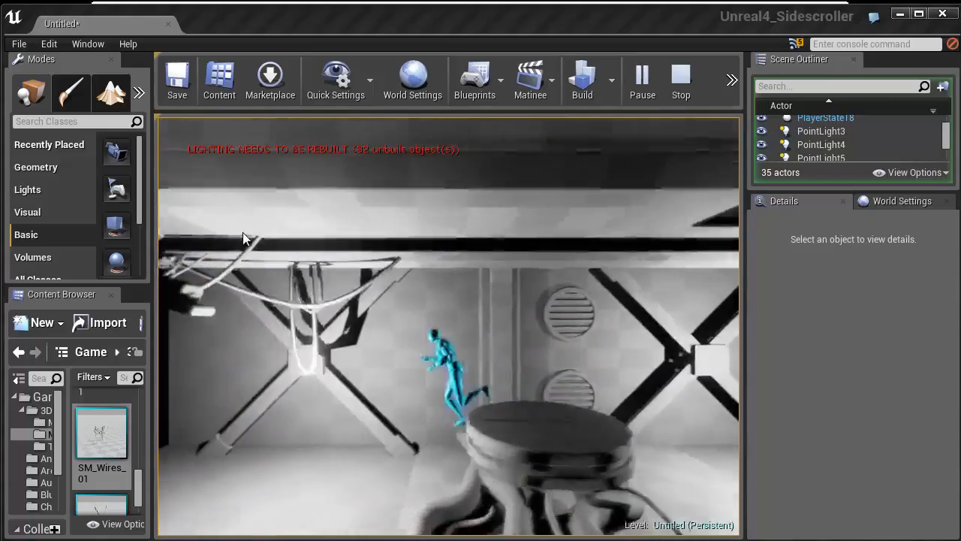
pyautogui.press('d')
pyautogui.press('space')
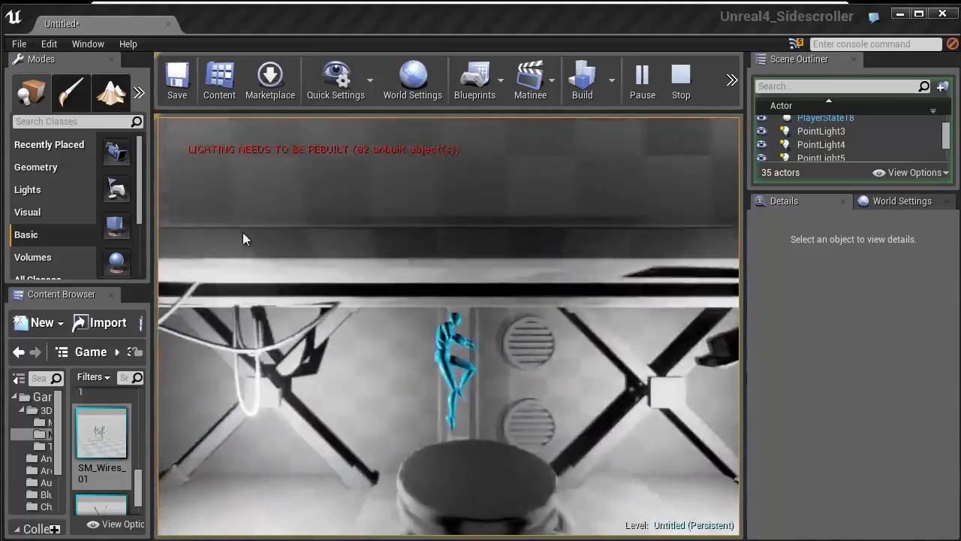
pyautogui.press('a')
pyautogui.press('space')
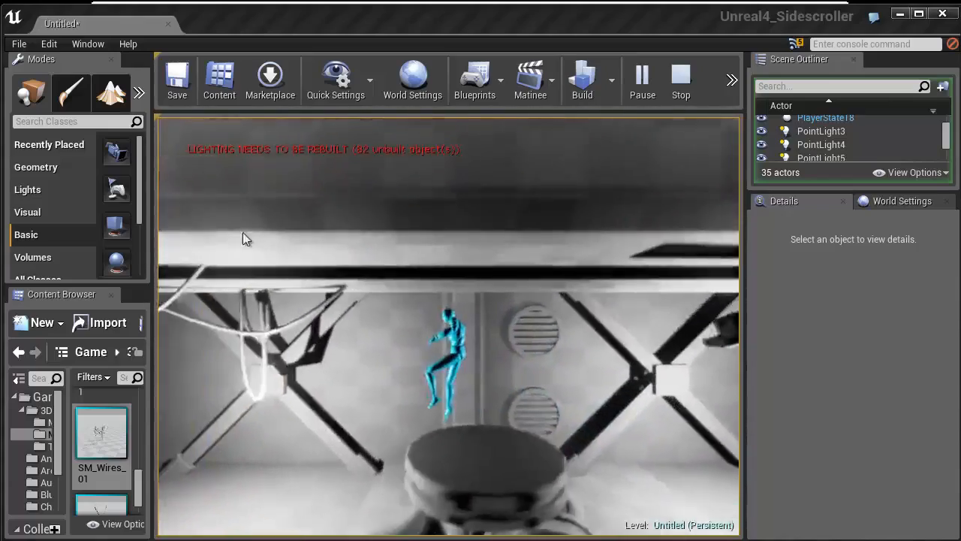
pyautogui.press('d')
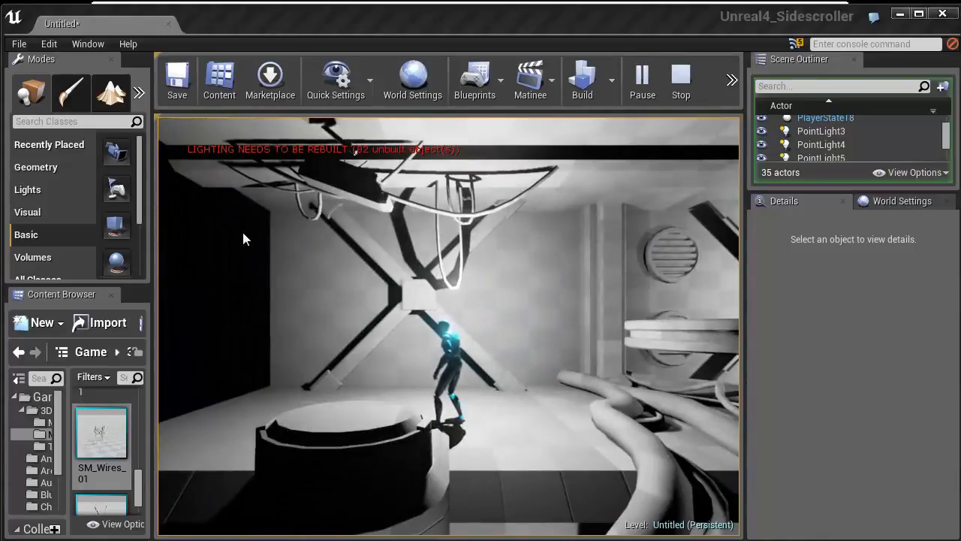
pyautogui.press('d')
pyautogui.press('space')
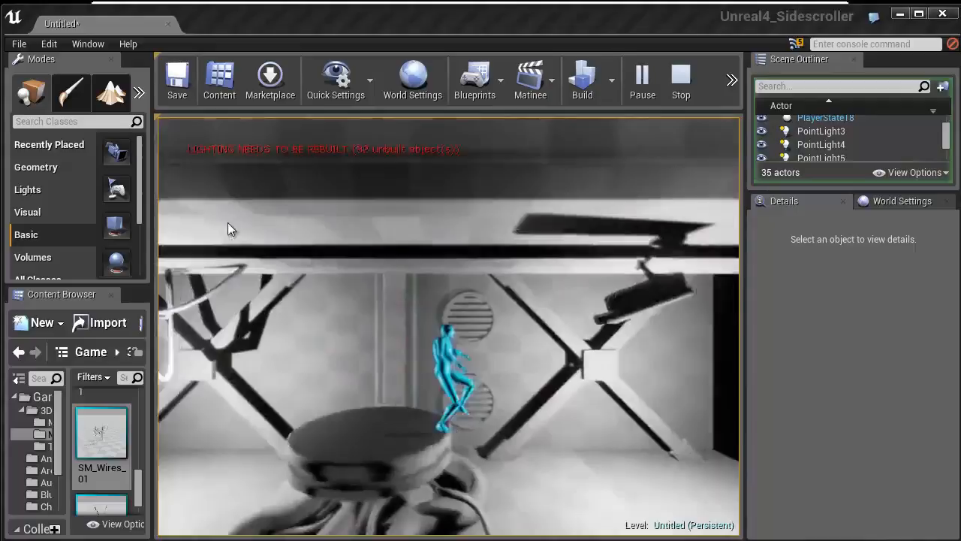